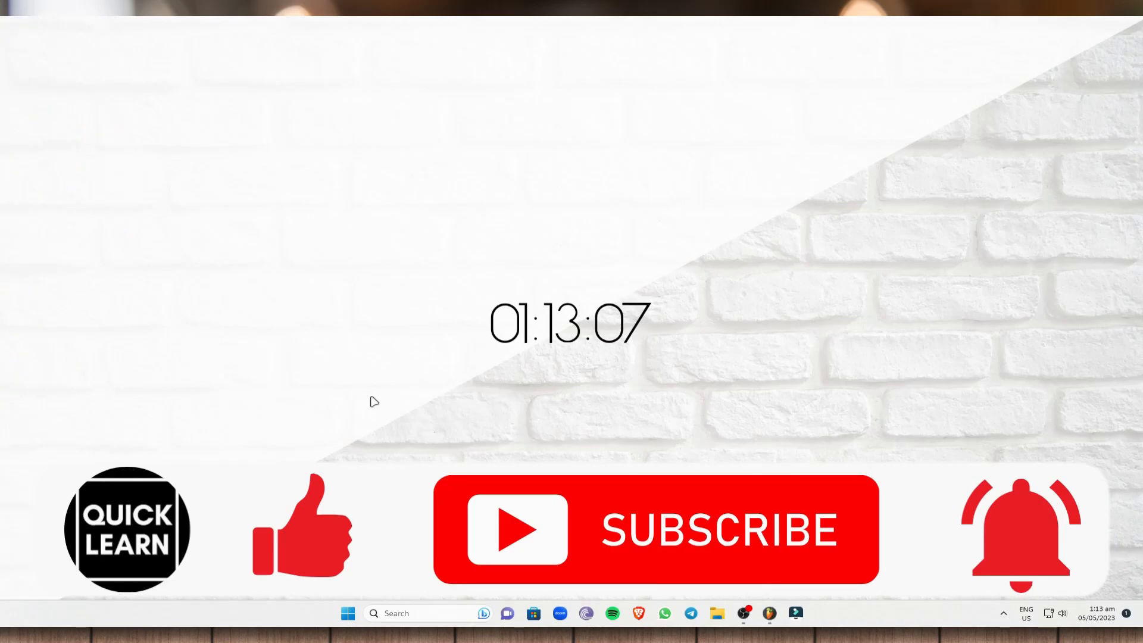
double_click(17, 155)
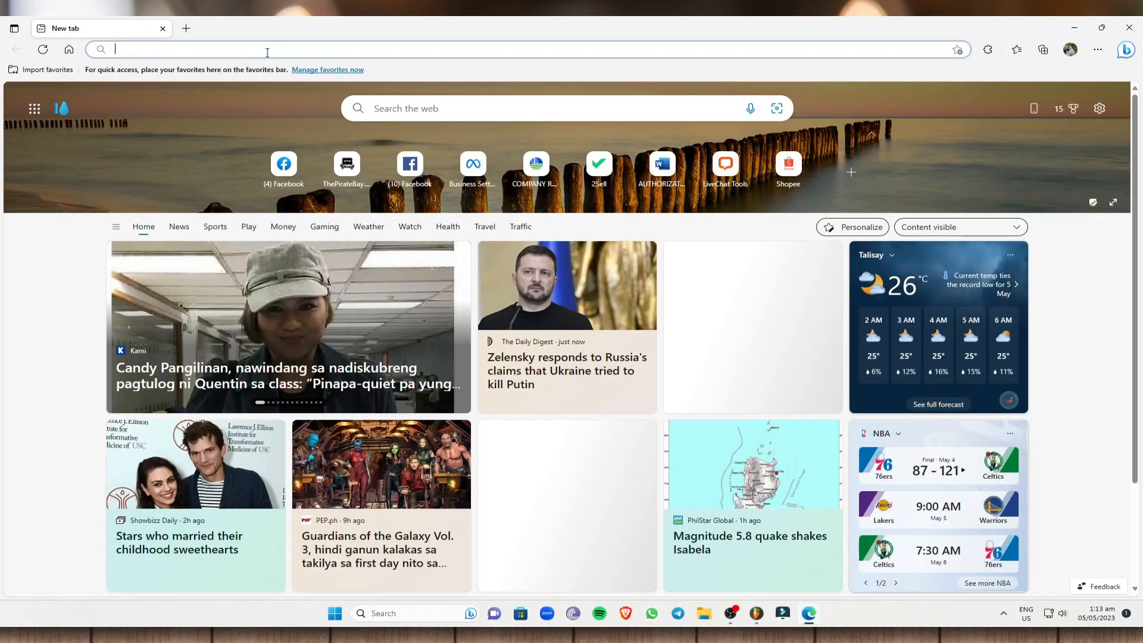
left_click(267, 50)
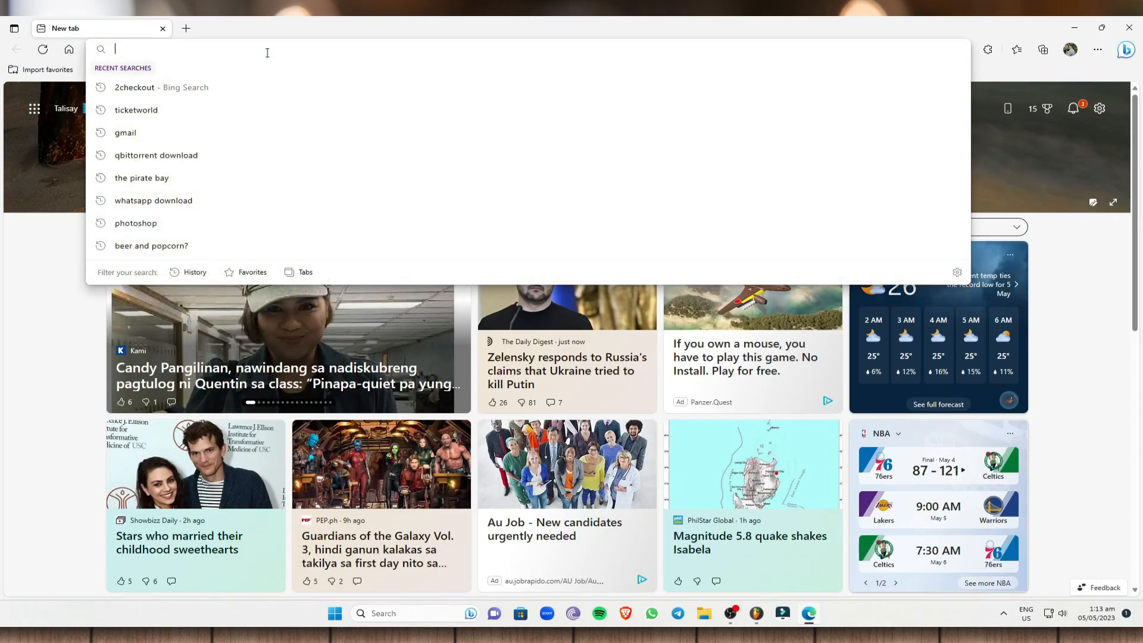
type("www.faceboo")
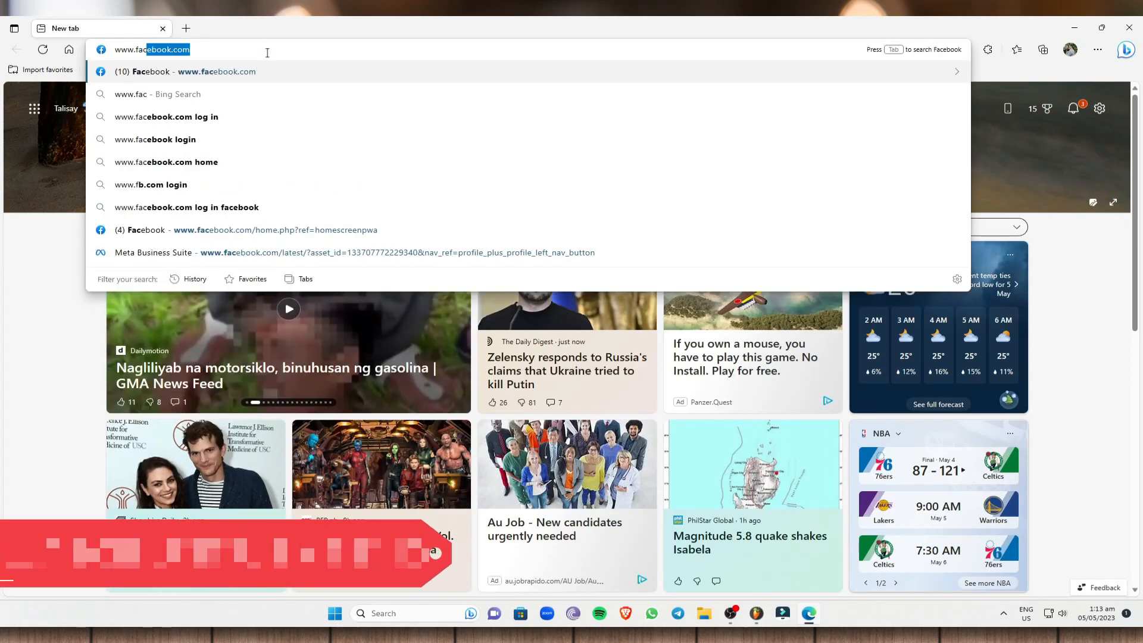
type("k.com")
key("Return")
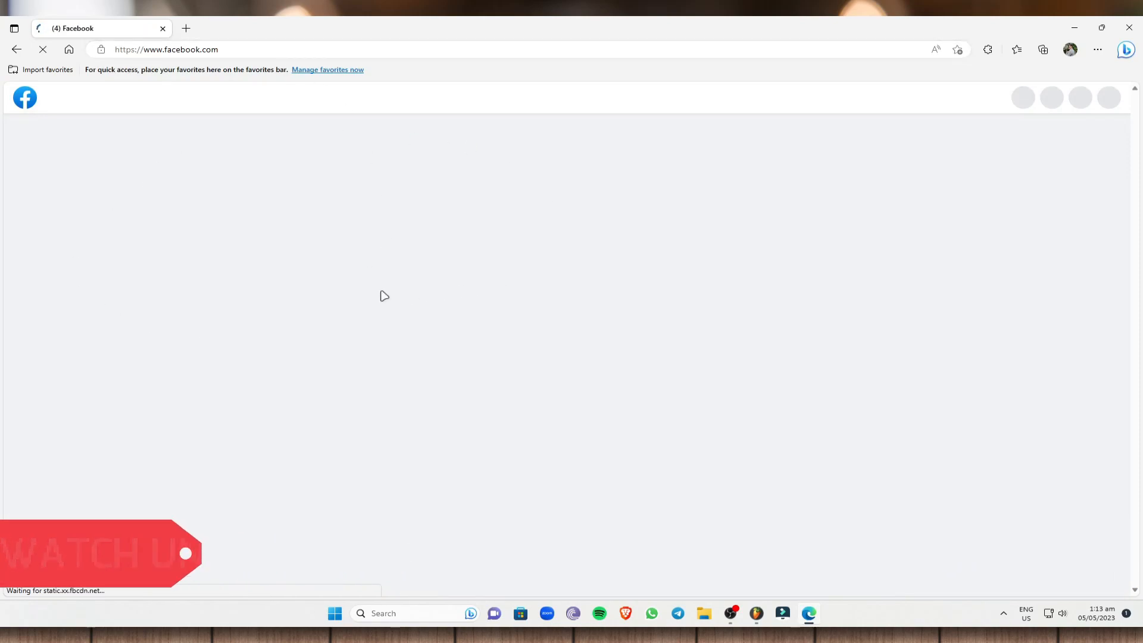
Switch to the personal profile and open the Serrato Dental Clinic Page from the managed Pages.
left_click(1110, 98)
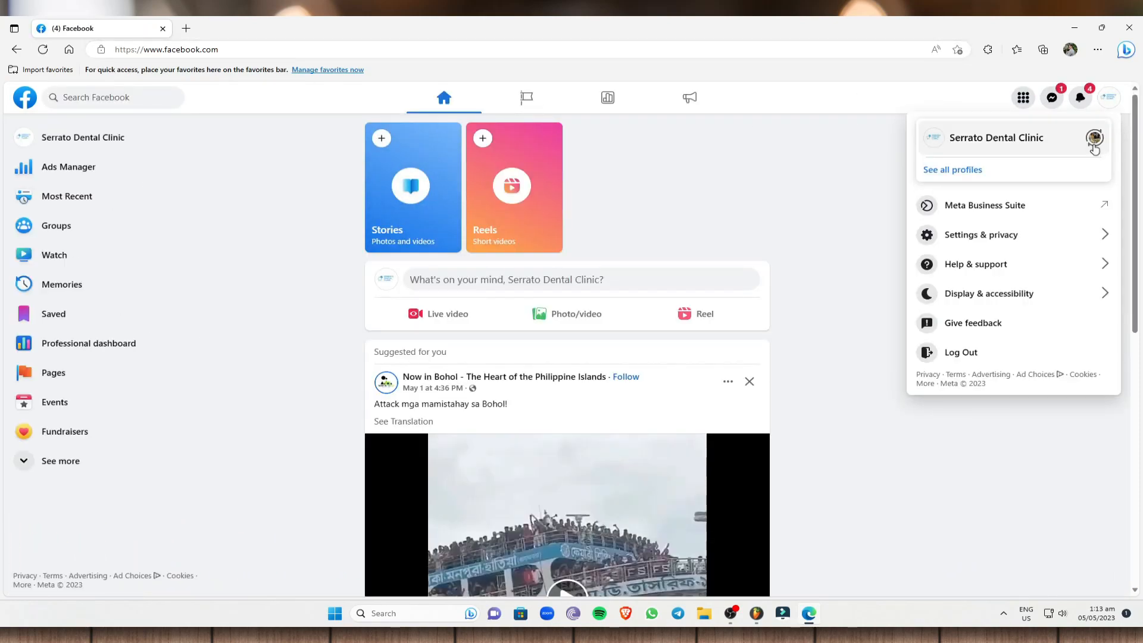
left_click(1096, 143)
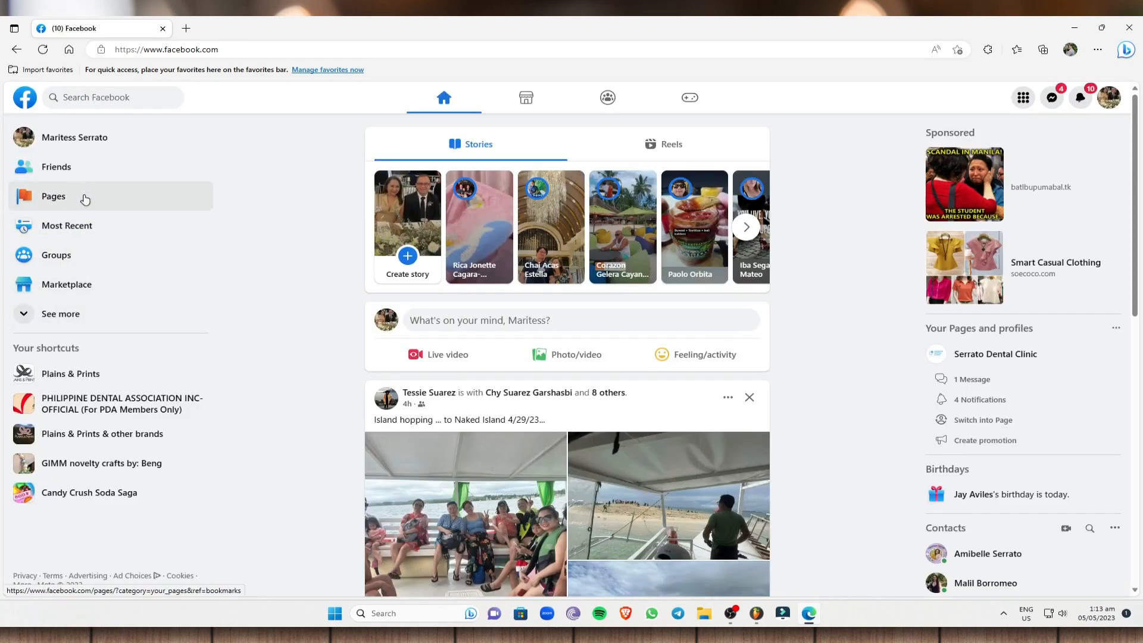
left_click(192, 506)
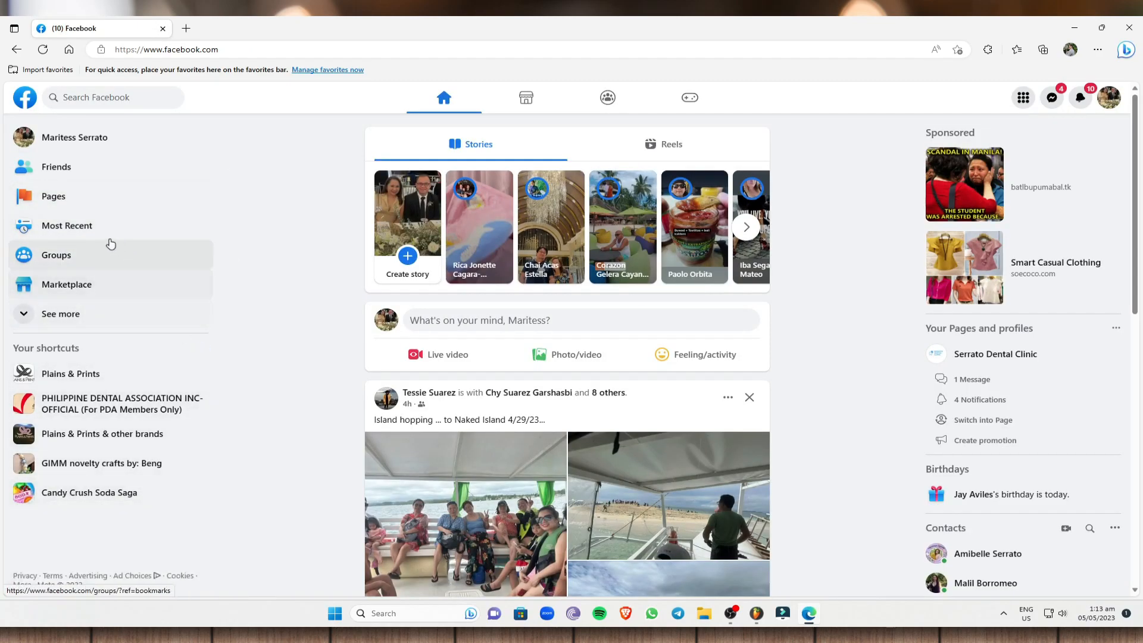
left_click(74, 211)
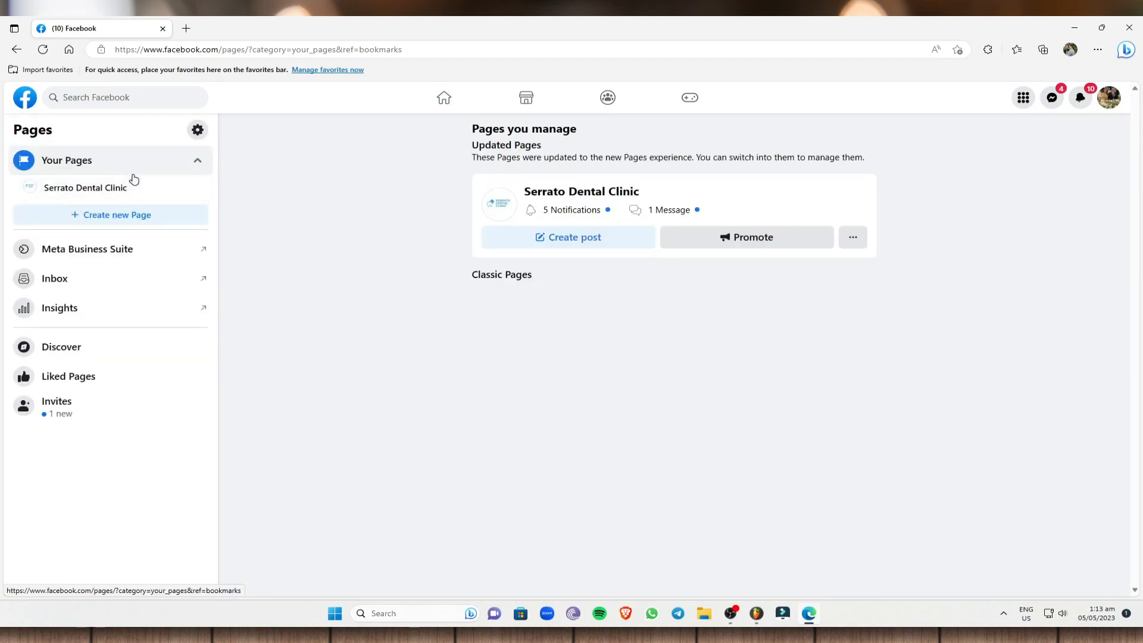
left_click(117, 193)
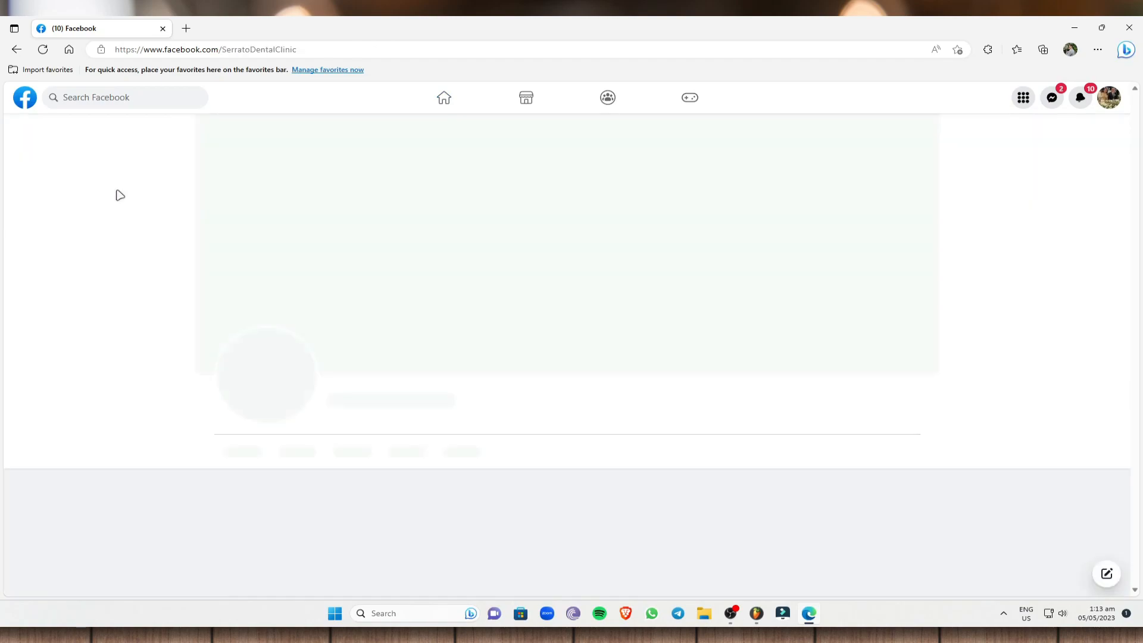
Switch into the Serrato Dental Clinic Page to start managing it.
scroll(616, 427, "down", 3)
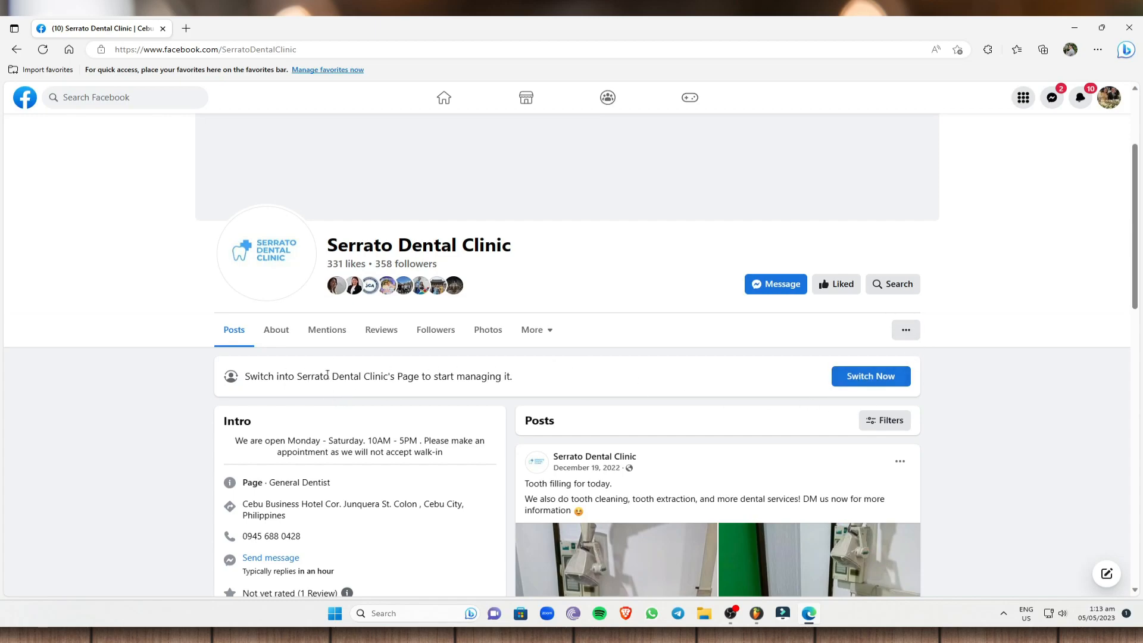
left_click(1111, 101)
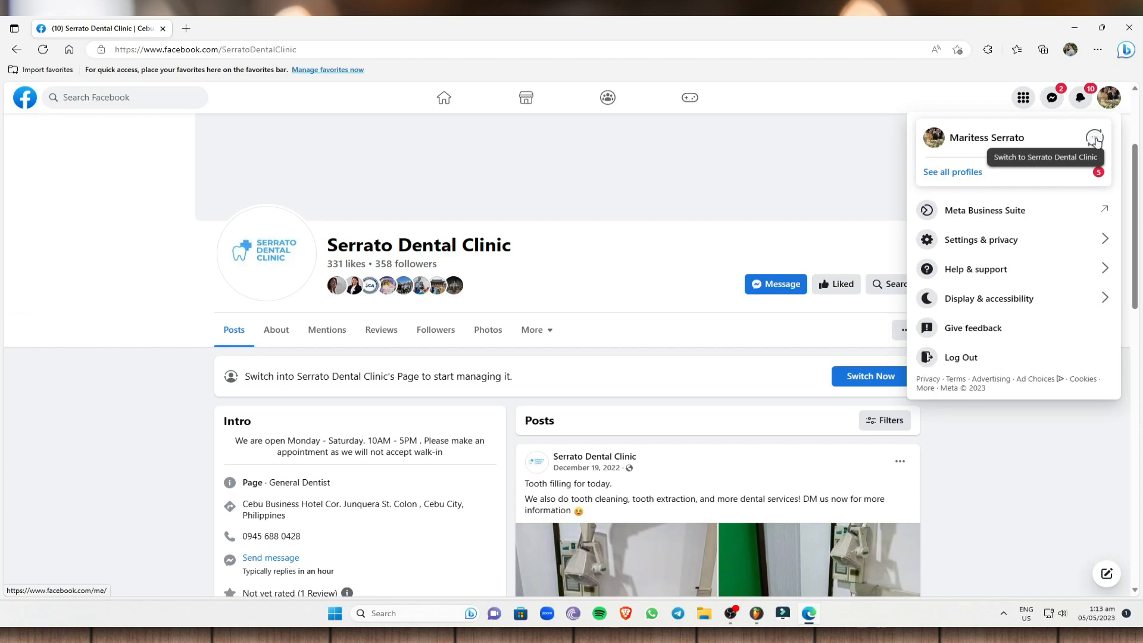
left_click(911, 452)
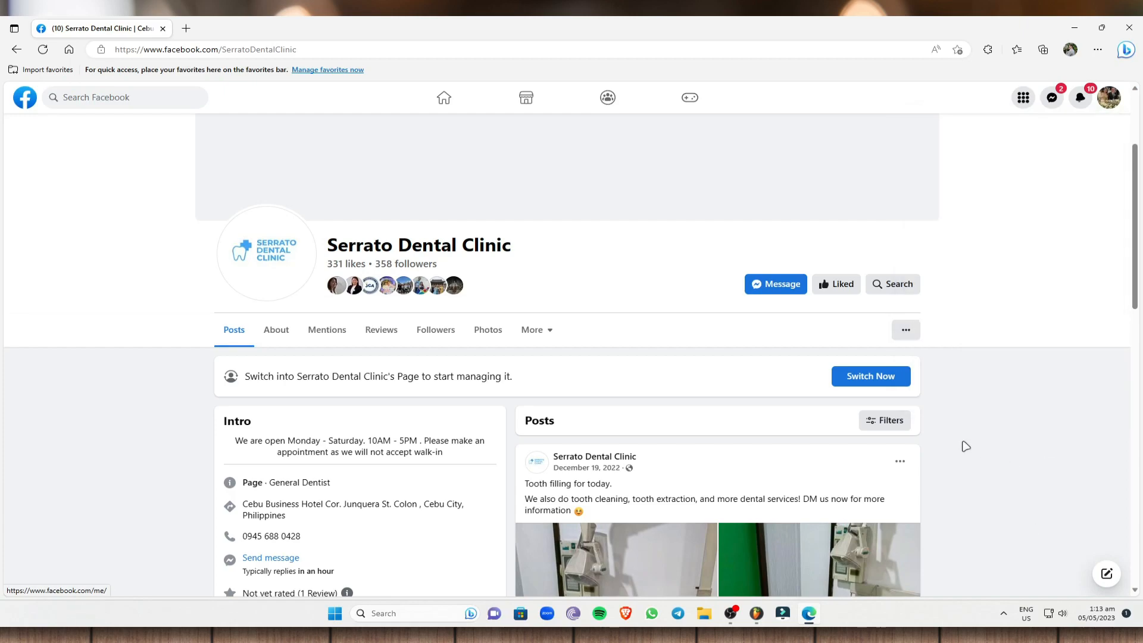
left_click(871, 376)
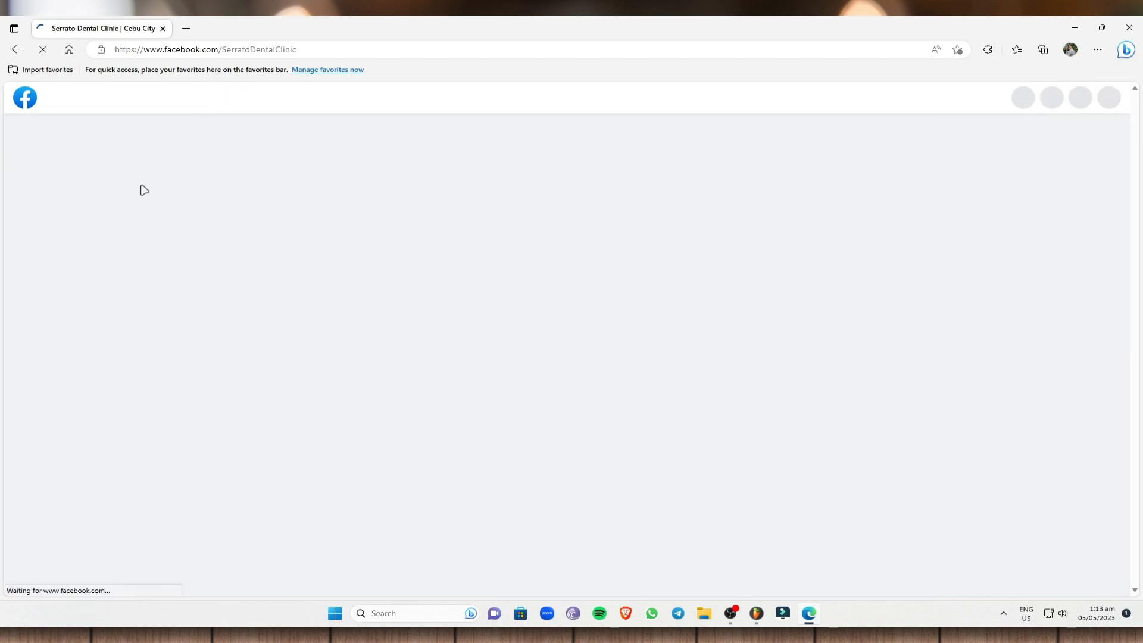
Open Meta Business Suite from the Page's management tools and look over its home page.
scroll(301, 342, "down", 3)
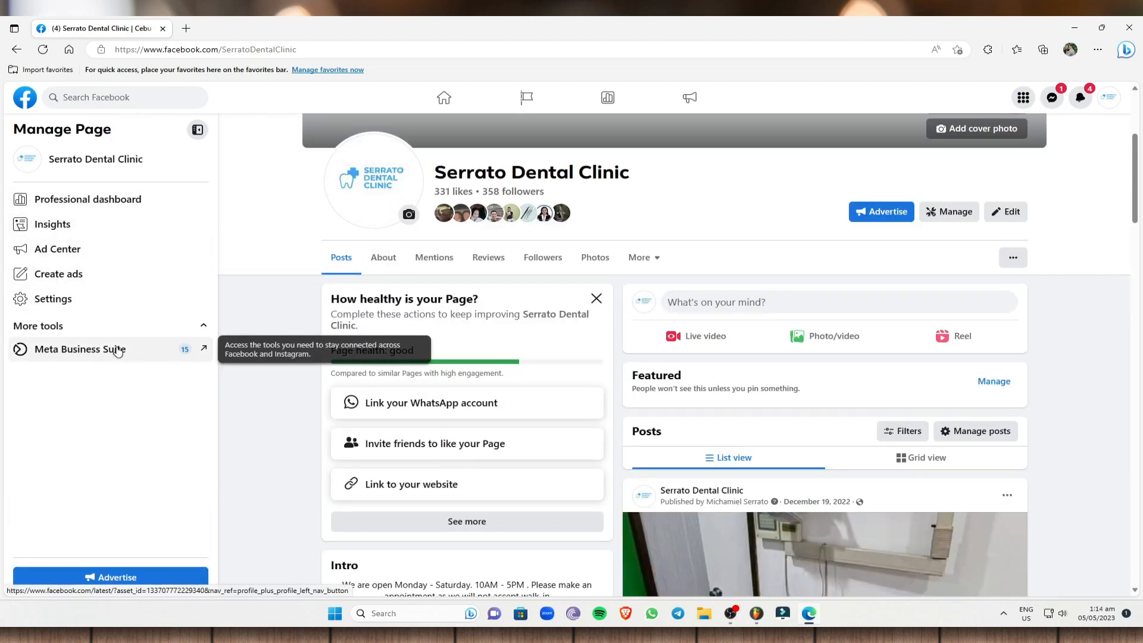
left_click(156, 360)
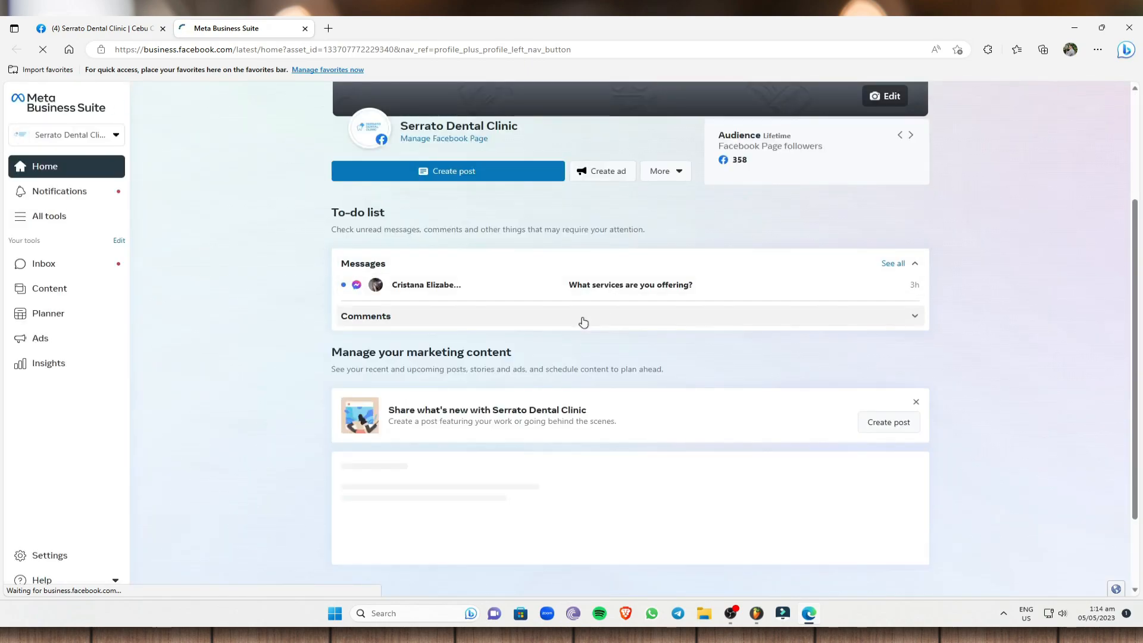
scroll(617, 267, "up", 3)
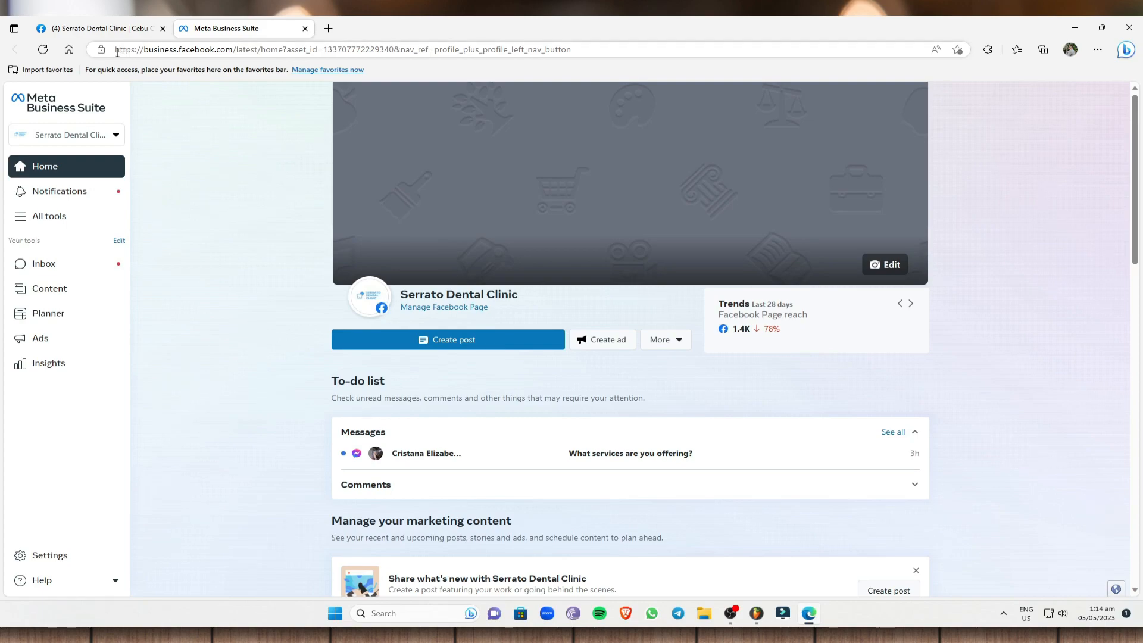
Replace the part of the web address after business.facebook.com/ with "settings" and load the Business settings page.
left_click_drag(114, 51, 583, 53)
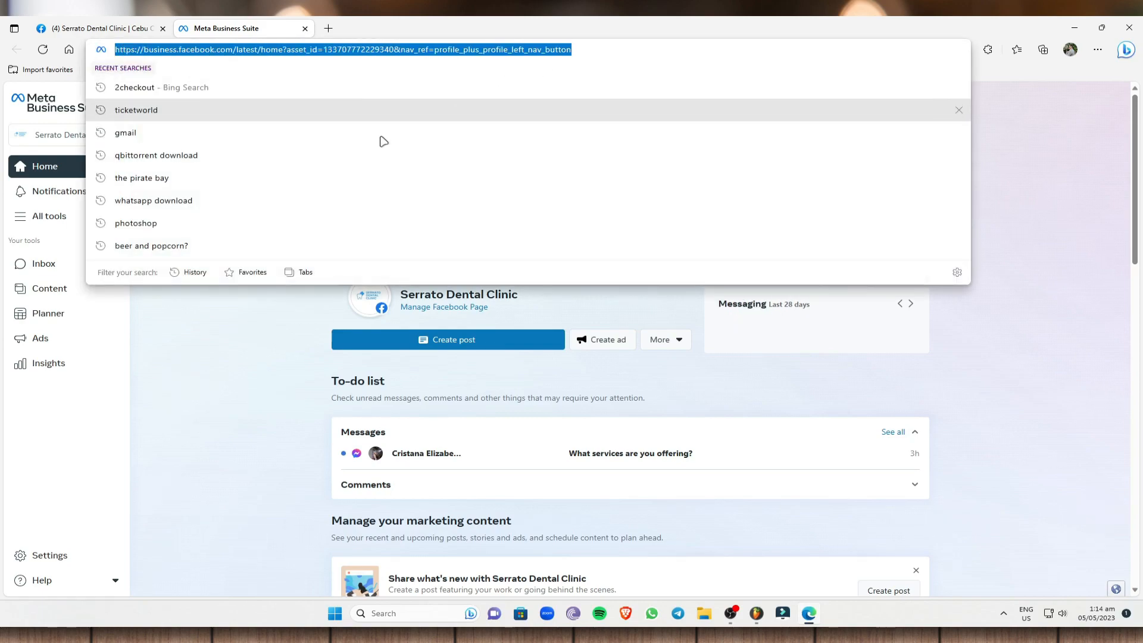
left_click(267, 335)
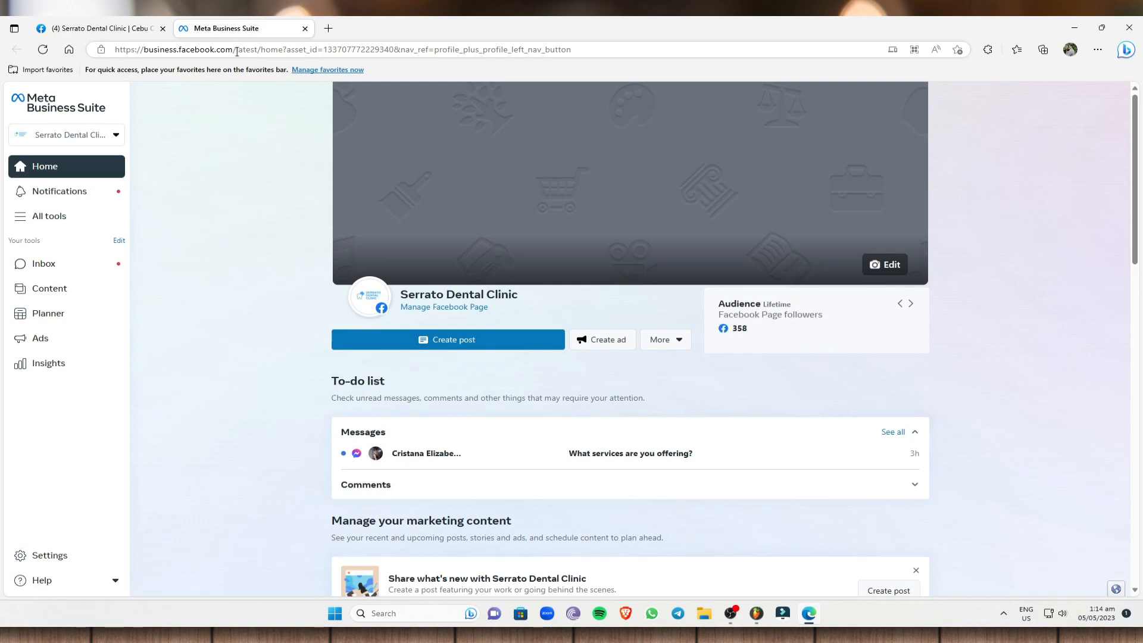
left_click(238, 50)
left_click(239, 50)
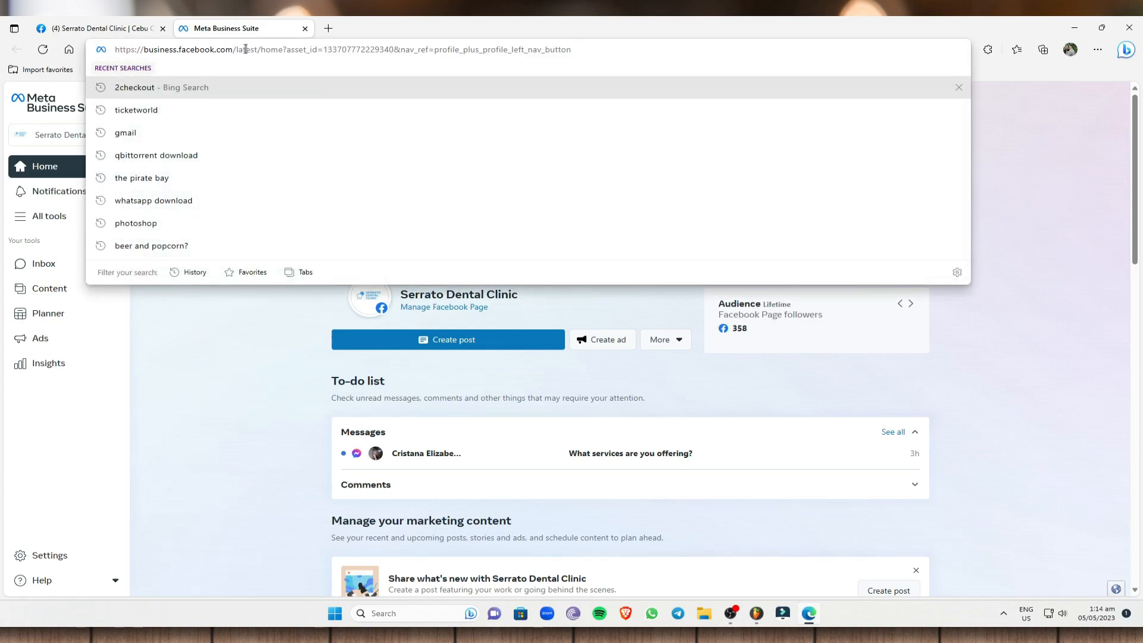
left_click_drag(237, 50, 594, 76)
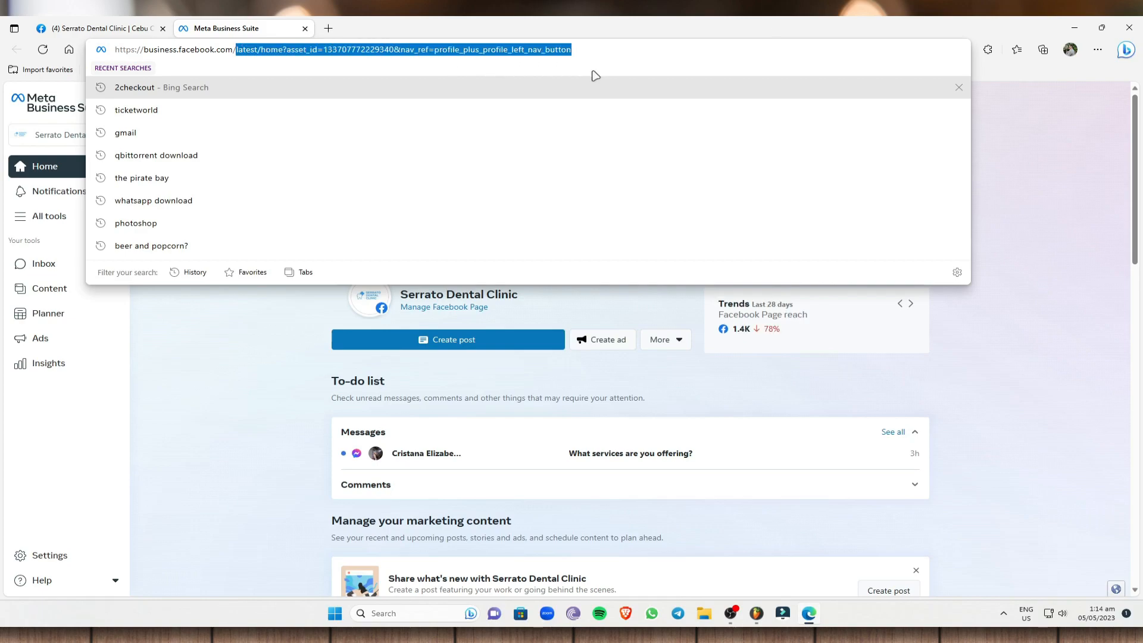
key("BackSpace")
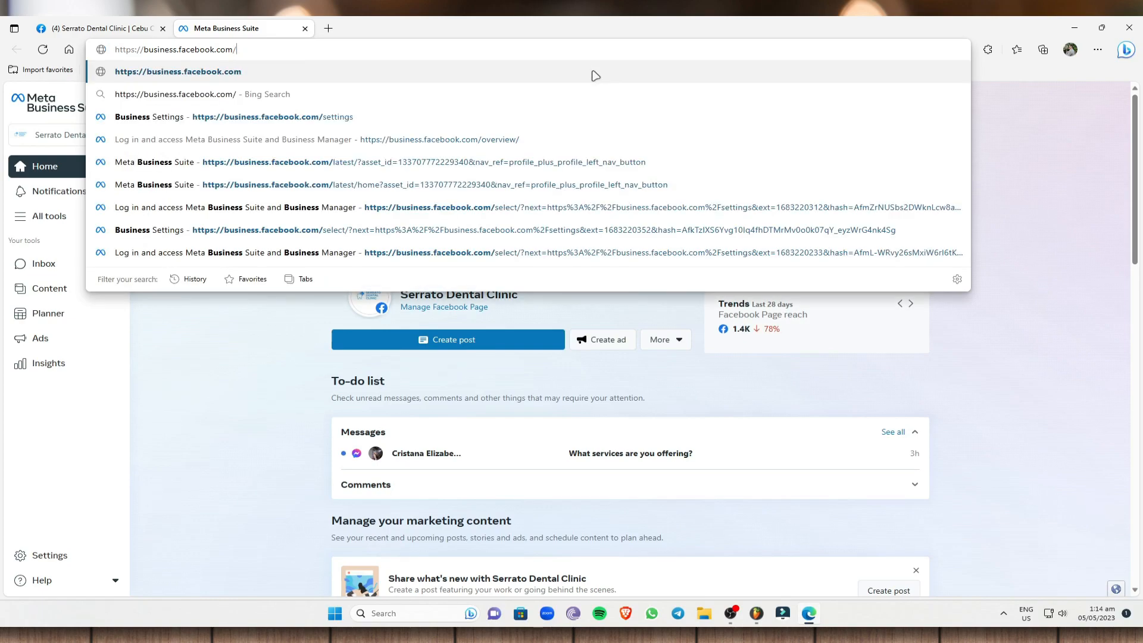
type("settings")
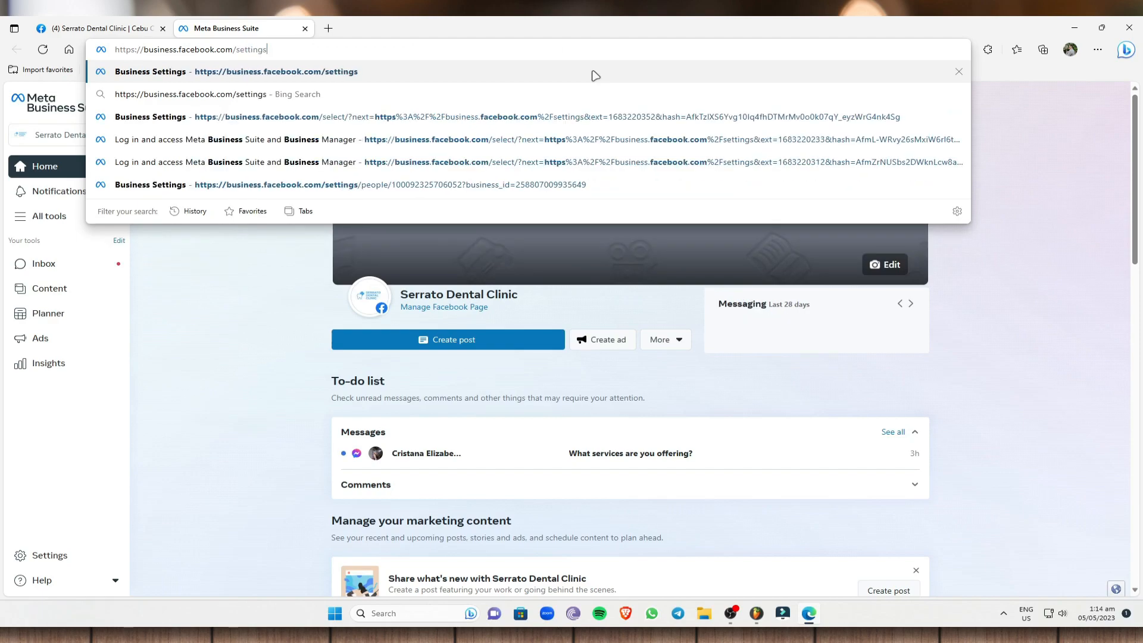
key("Return")
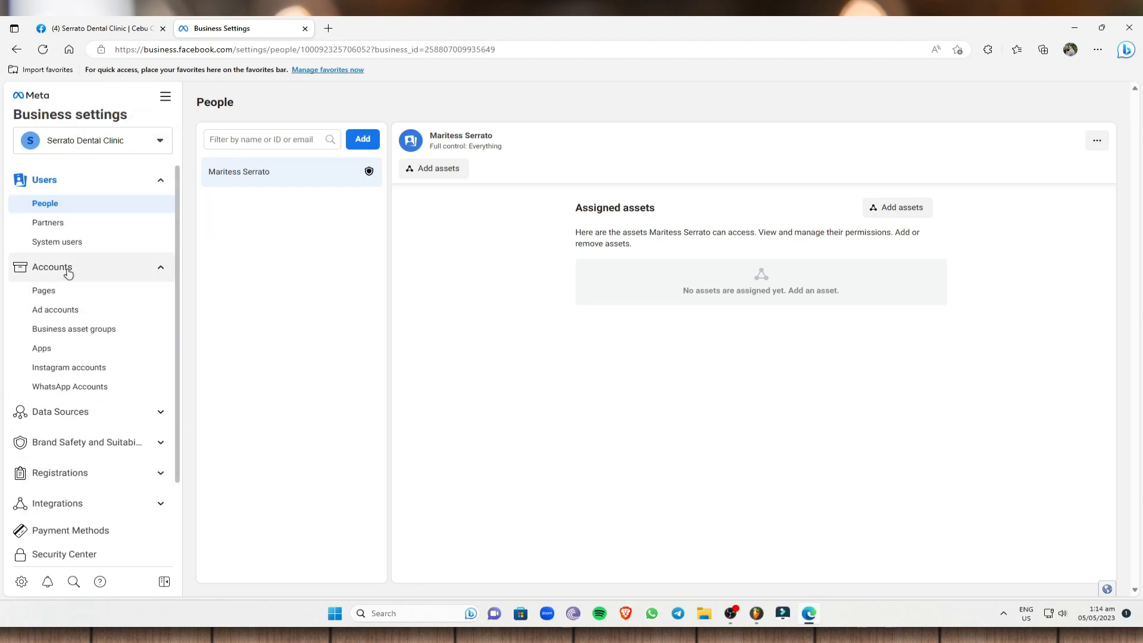
Go to the business's ad accounts and start creating a new ad account.
left_click(63, 311)
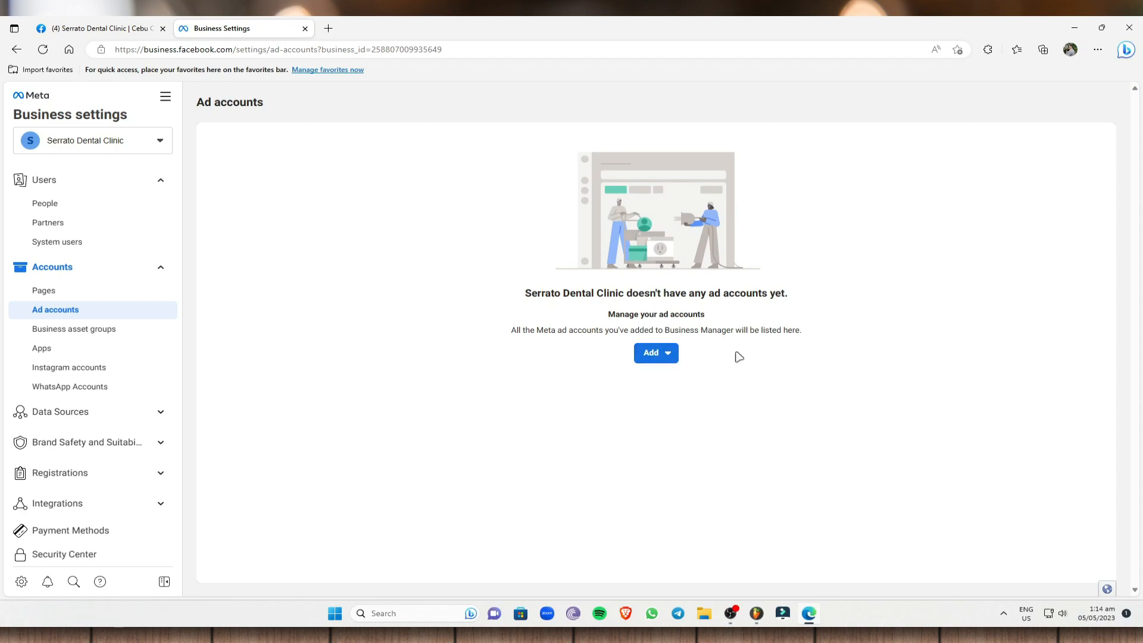
left_click(673, 355)
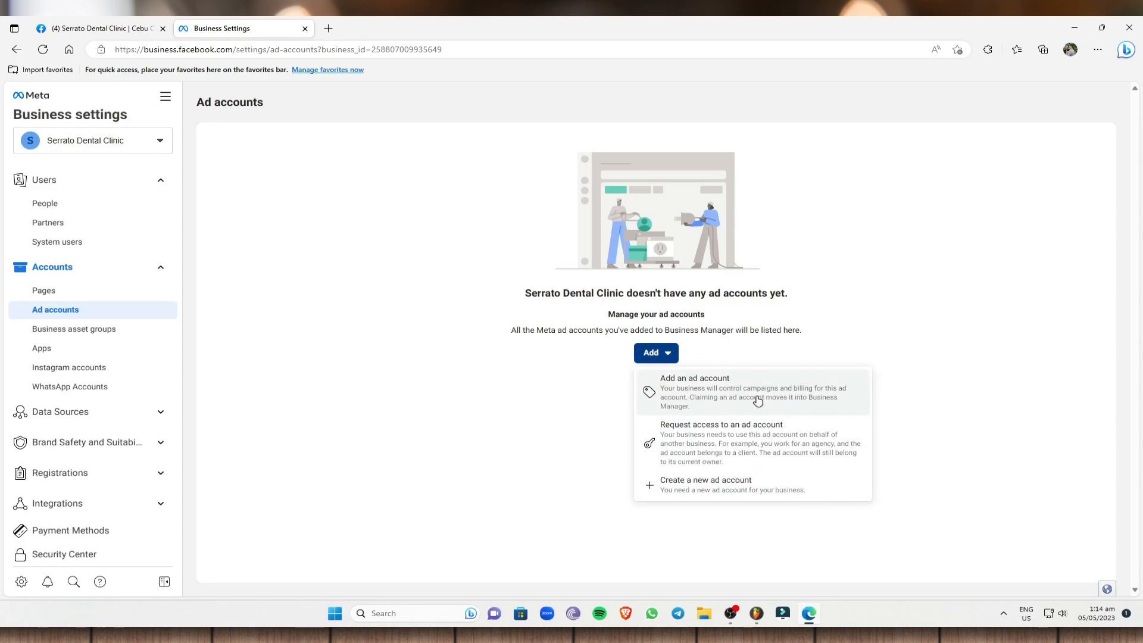
left_click(725, 494)
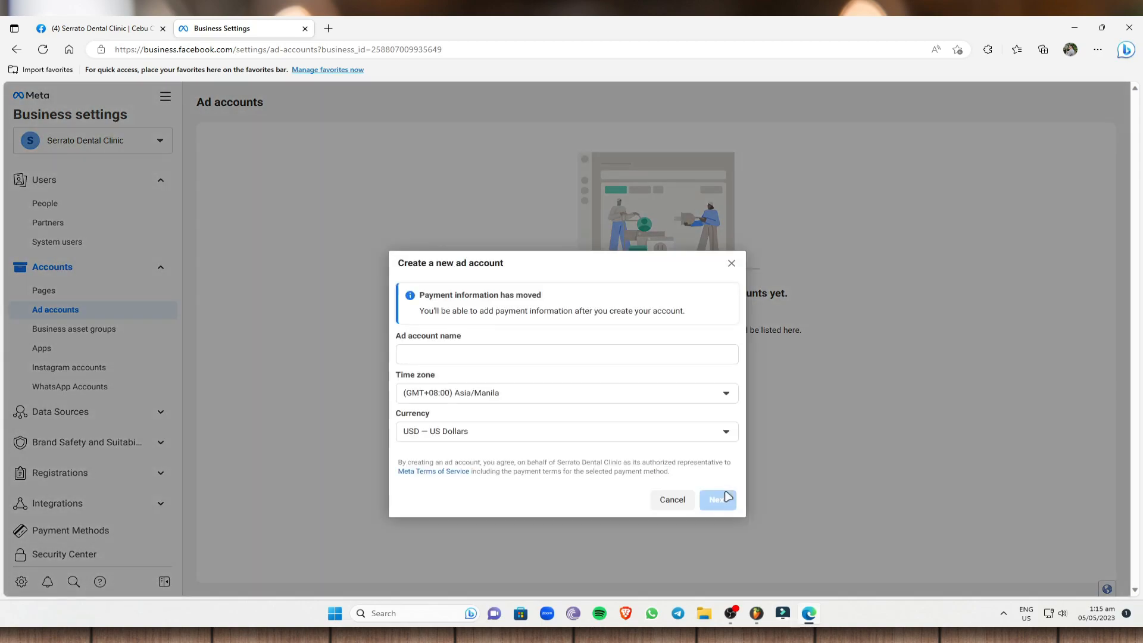
Name the ad account "Mic", set its currency to PHP – Philippine Peso, and continue to the usage question.
left_click(462, 359)
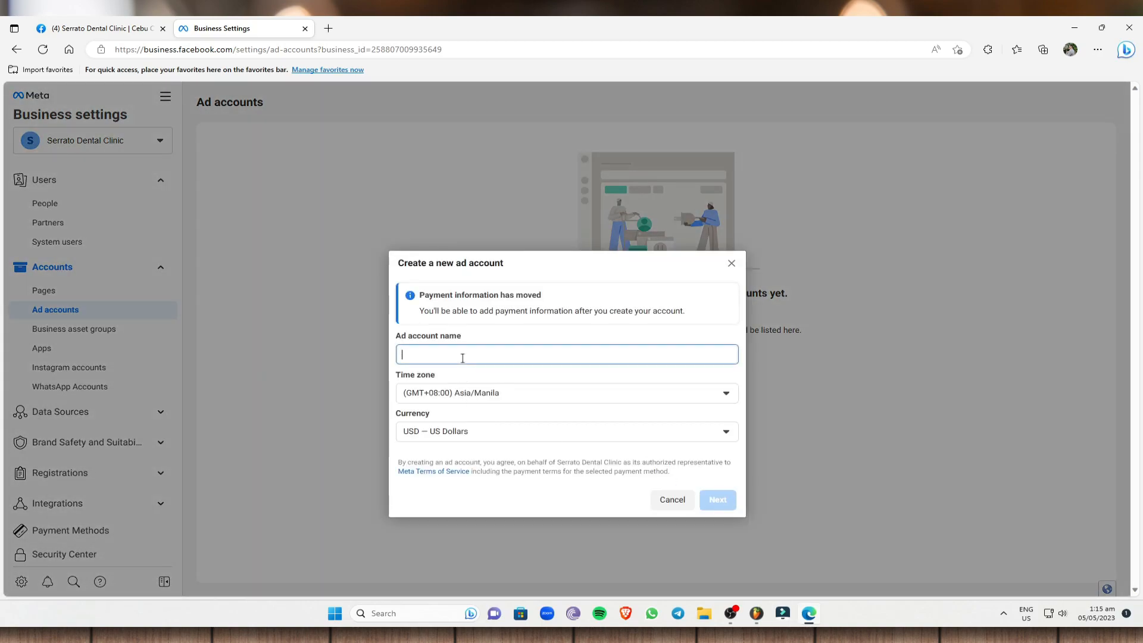
type("Mic")
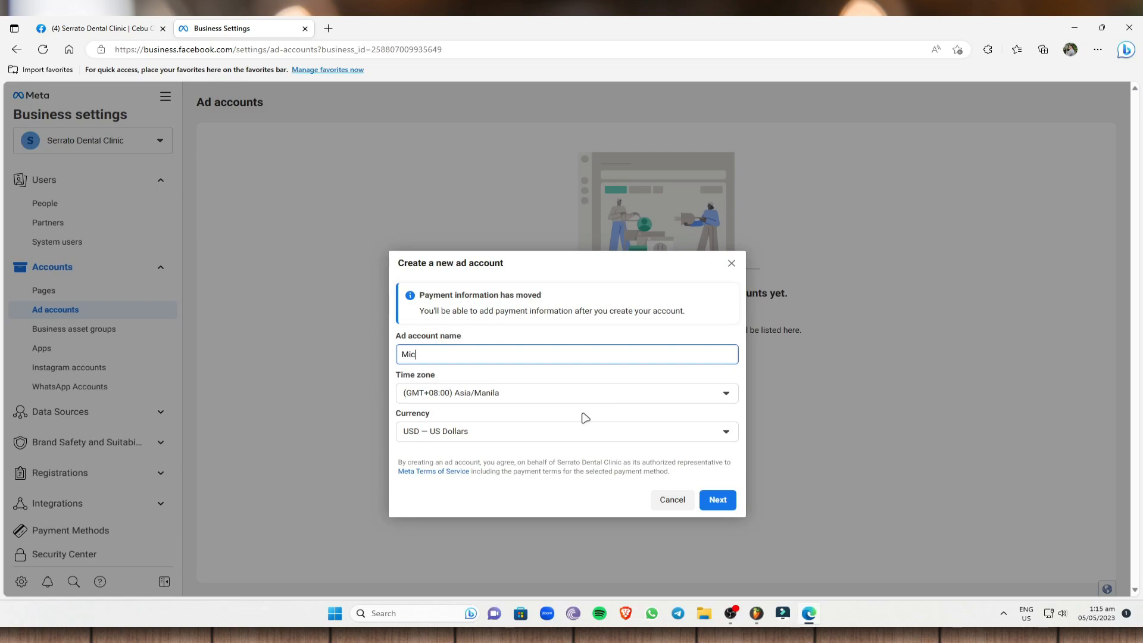
left_click(603, 434)
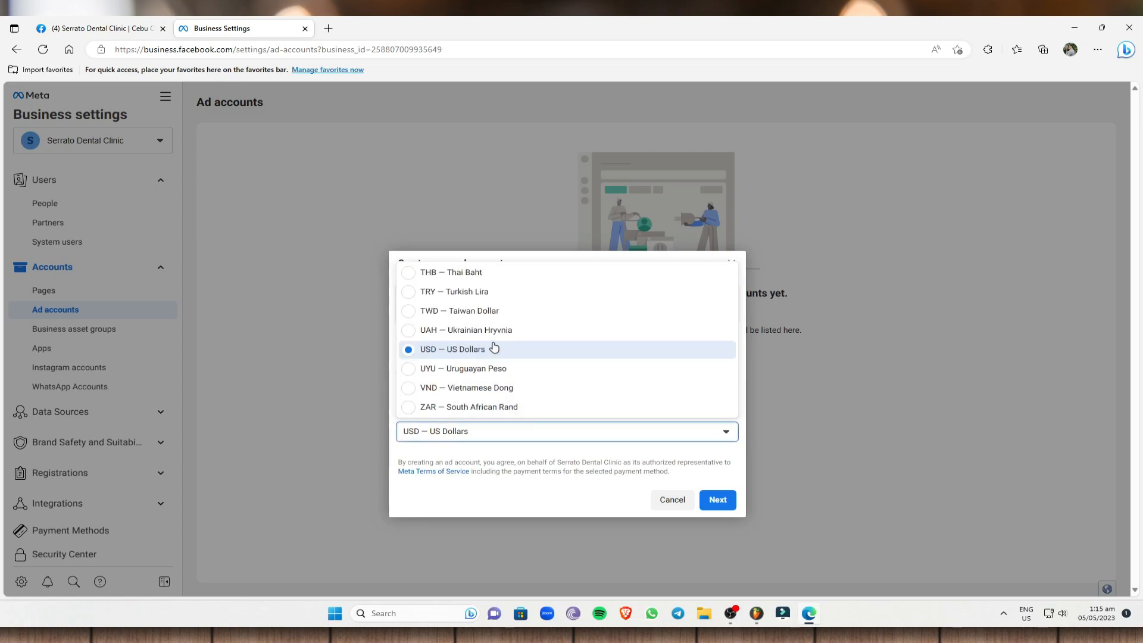
scroll(494, 347, "up", 5)
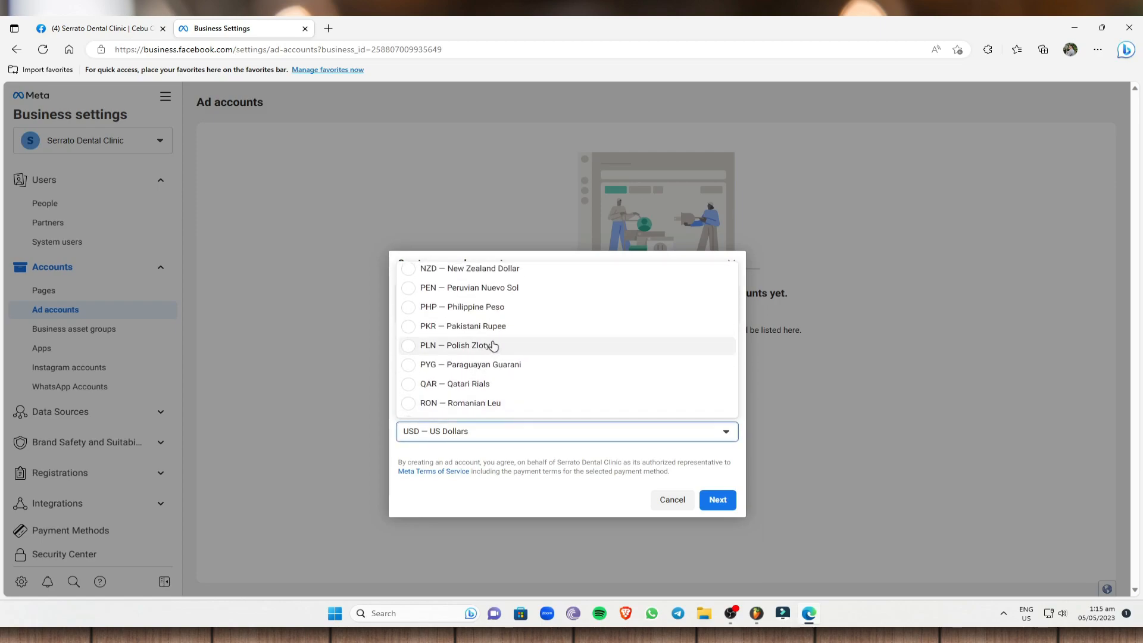
scroll(452, 334, "up", 1)
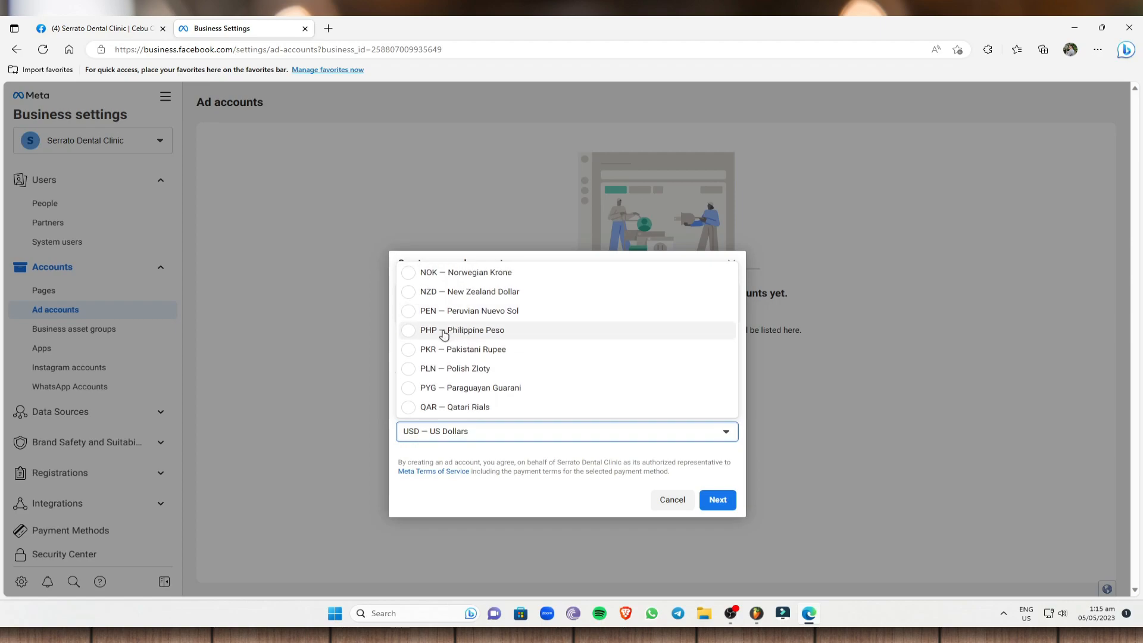
left_click(411, 334)
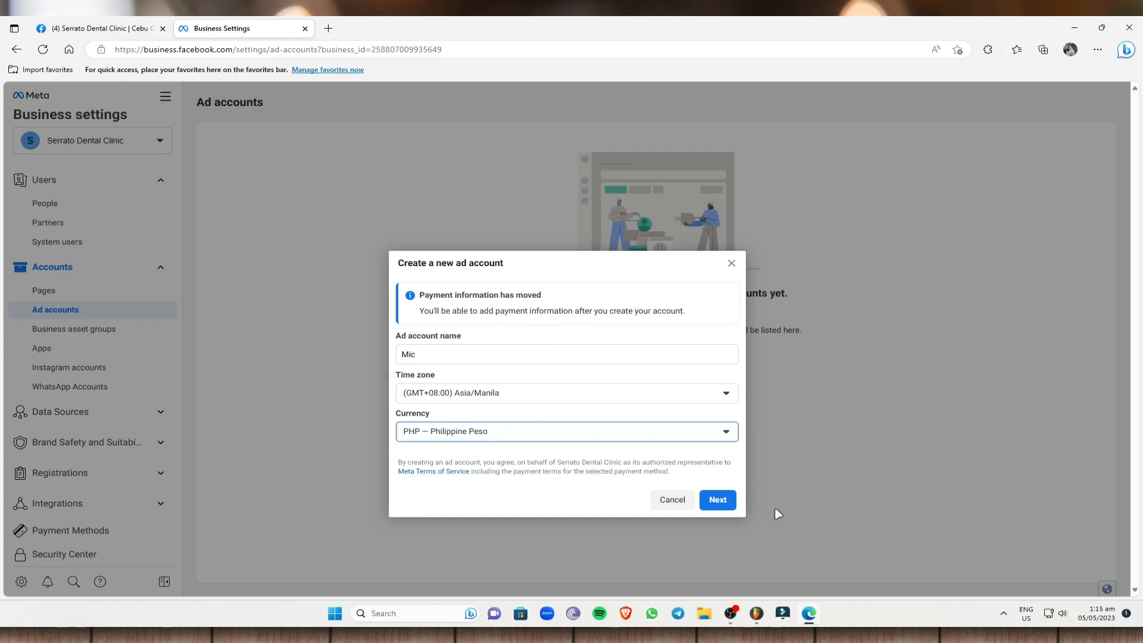
left_click(718, 501)
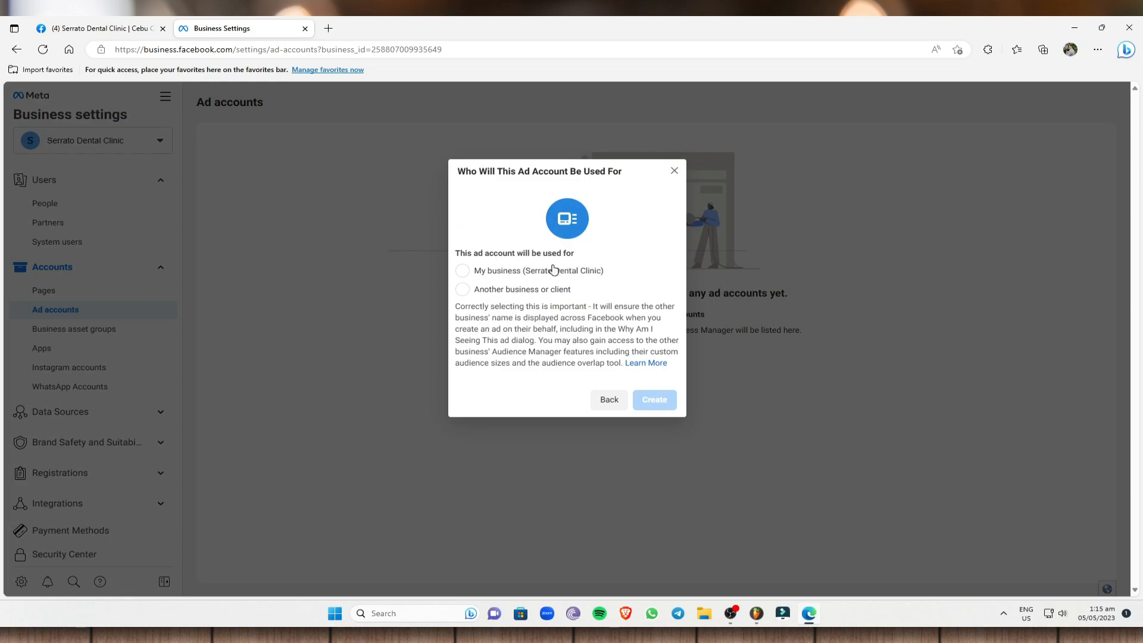
Set the ad account to be used for My business (Serrato Dental Clinic) and create it.
left_click(476, 272)
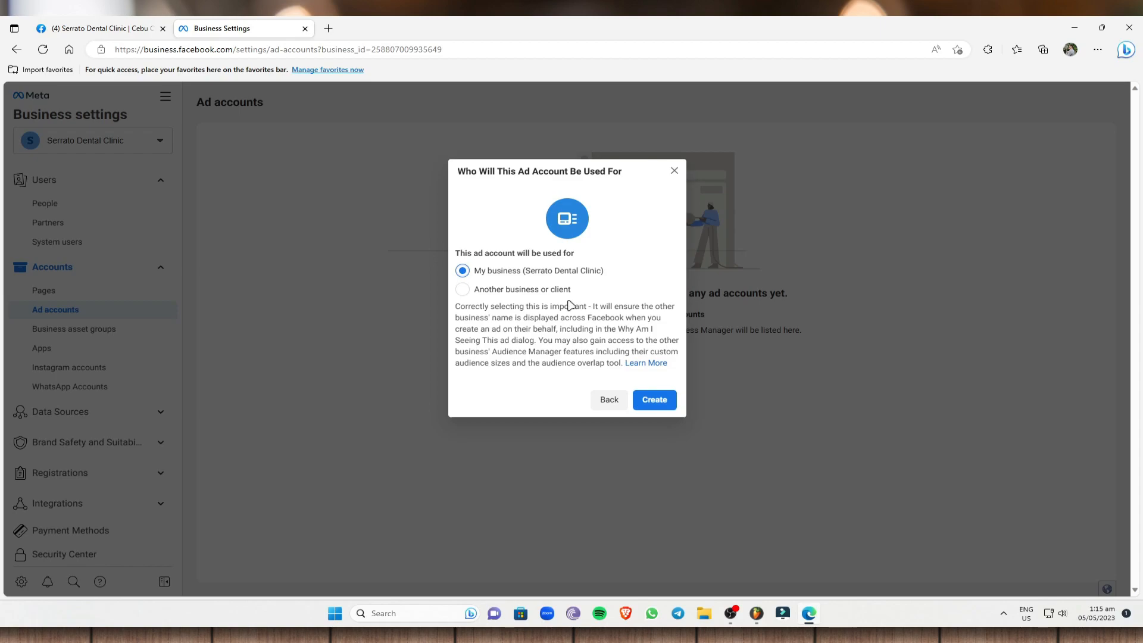
left_click(463, 290)
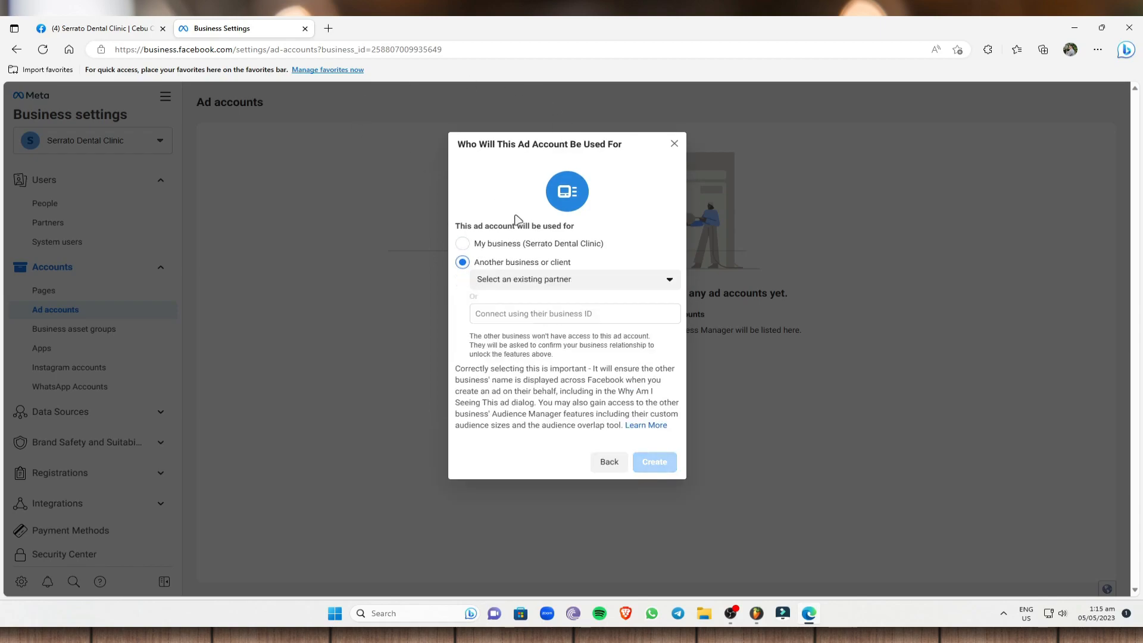
left_click(467, 244)
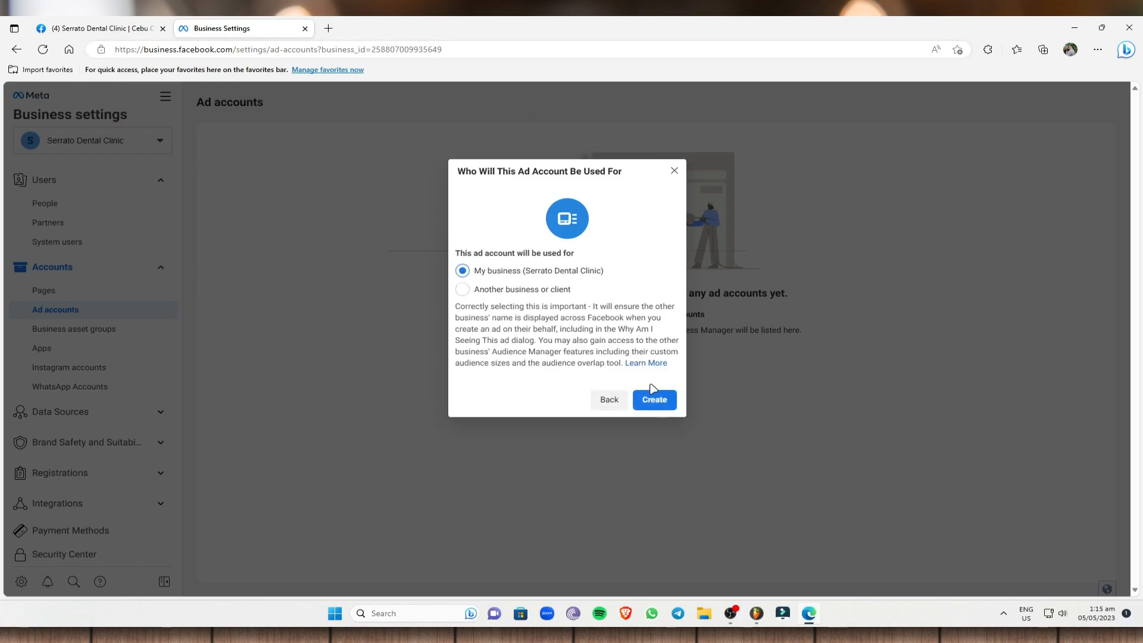
left_click(664, 398)
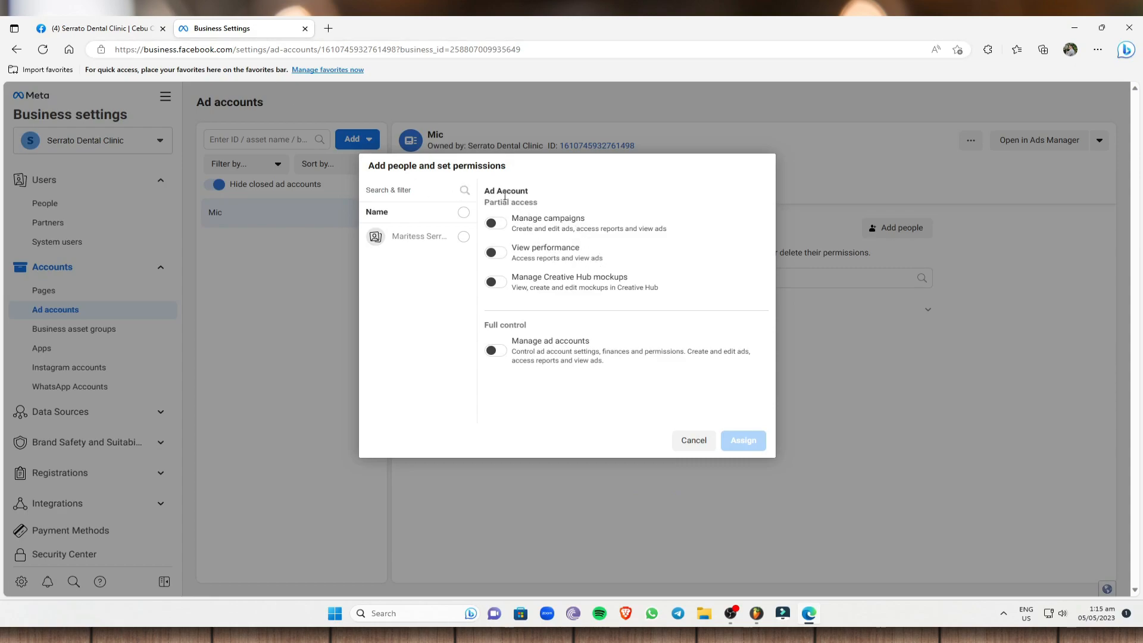
Assign the listed person to the new ad account with full control through the Manage ad accounts permission.
left_click(494, 223)
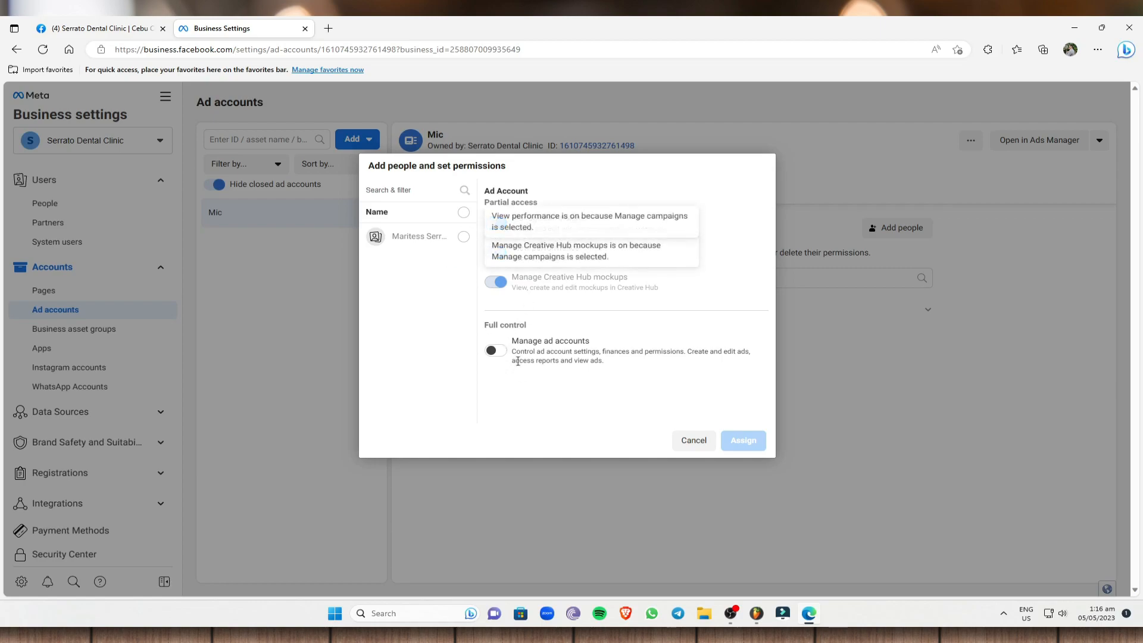
left_click(496, 350)
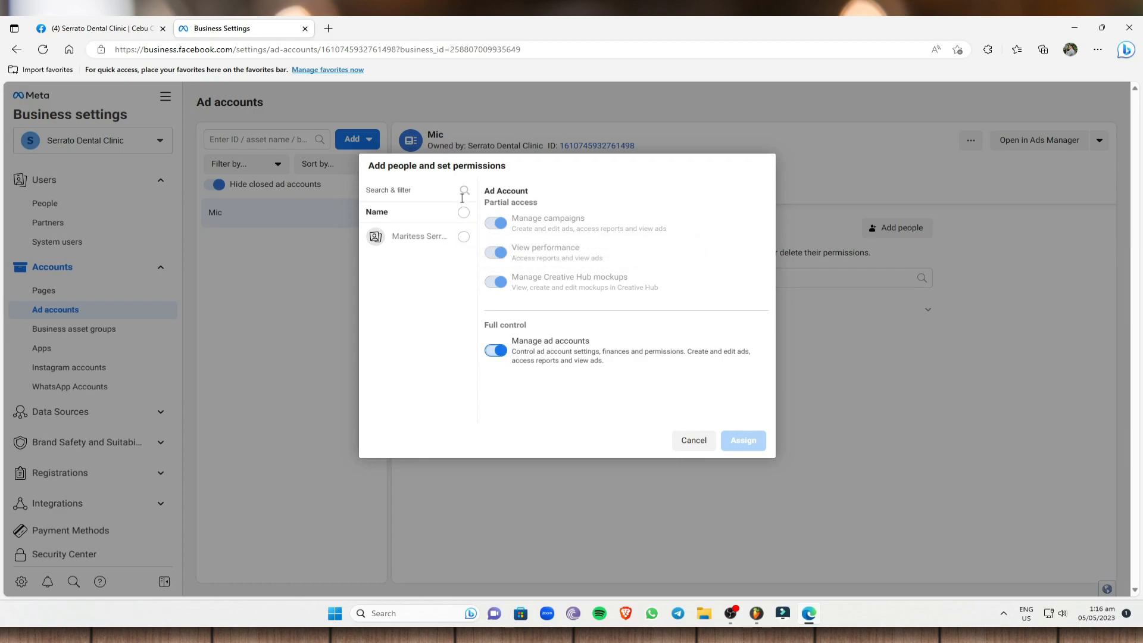
left_click(462, 238)
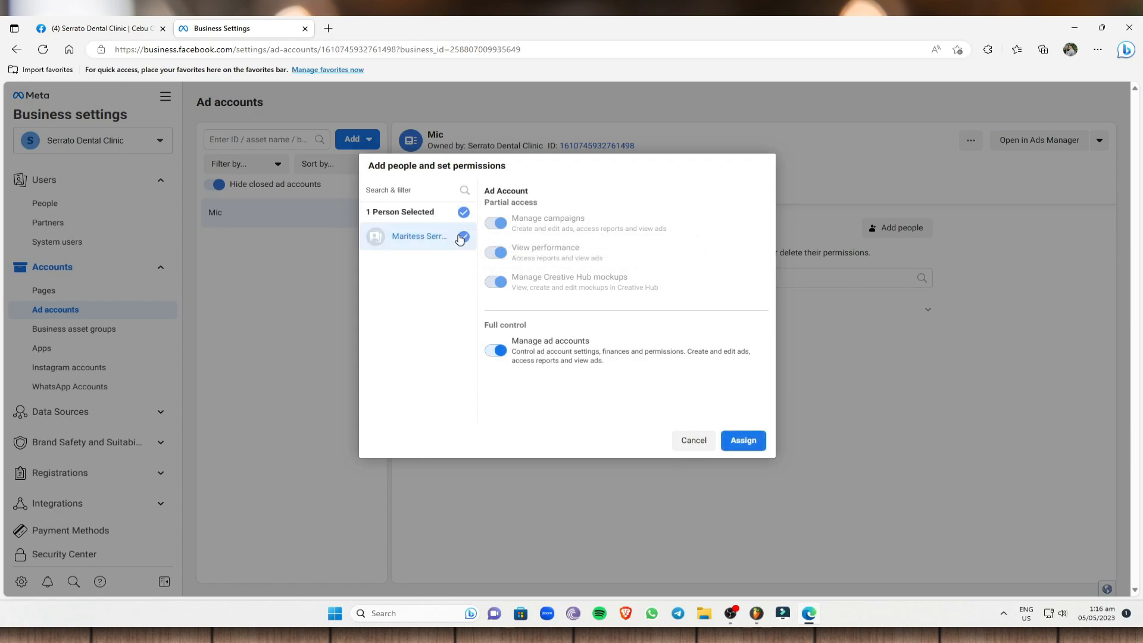
left_click(745, 447)
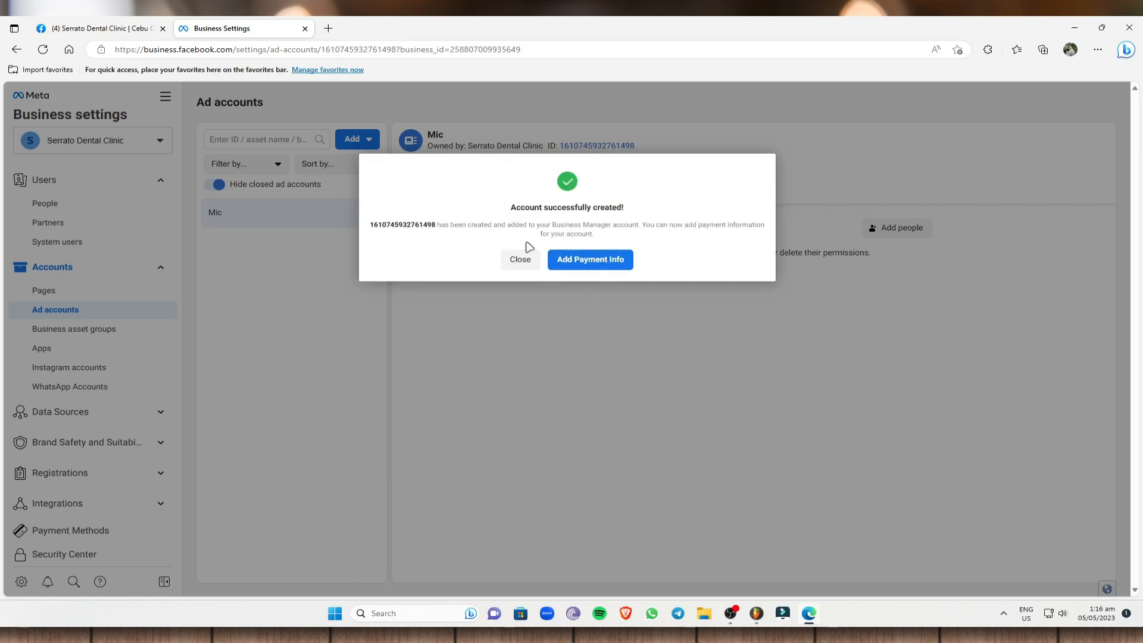
Start adding payment information with Philippines, Philippine Peso and Manila Time, and proceed with debit or credit card as the payment method.
left_click(589, 265)
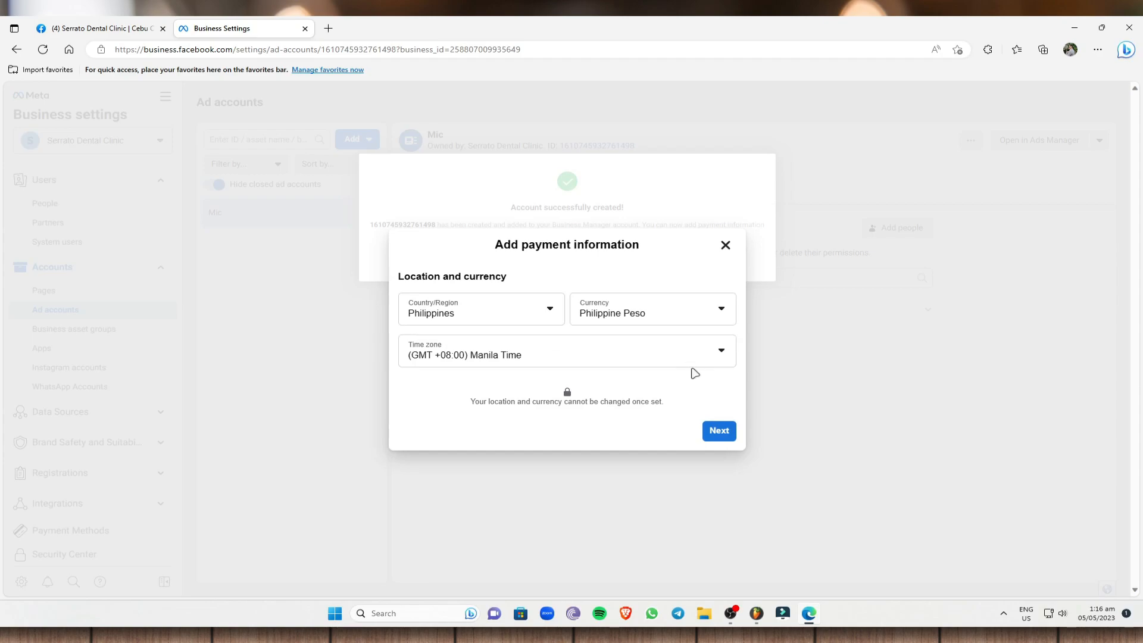
left_click(713, 362)
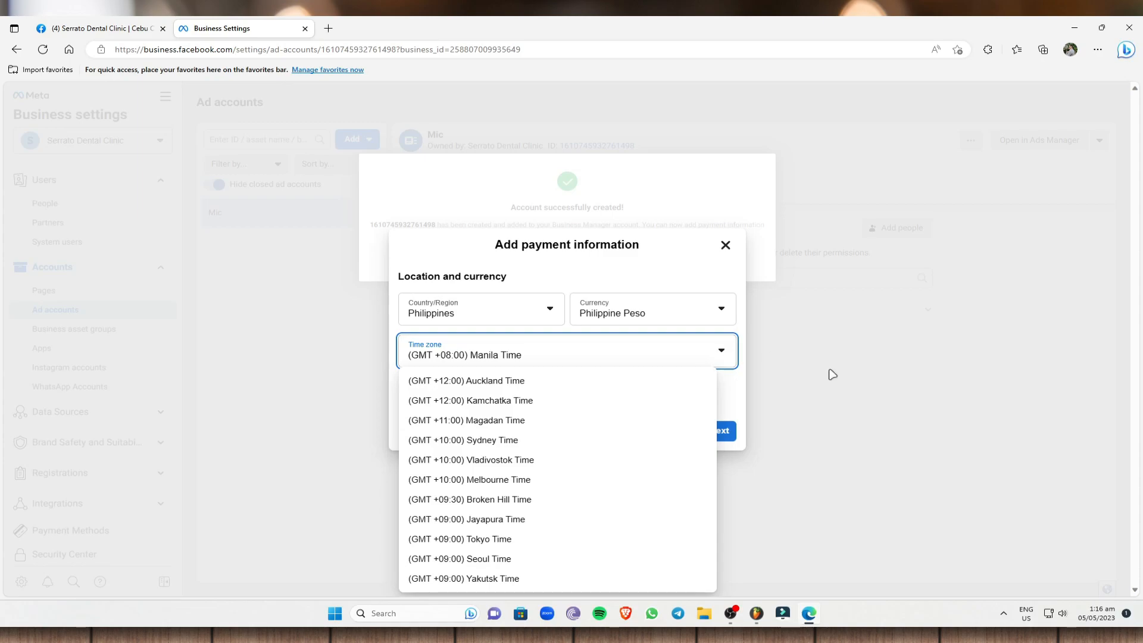
left_click(734, 431)
left_click(734, 431)
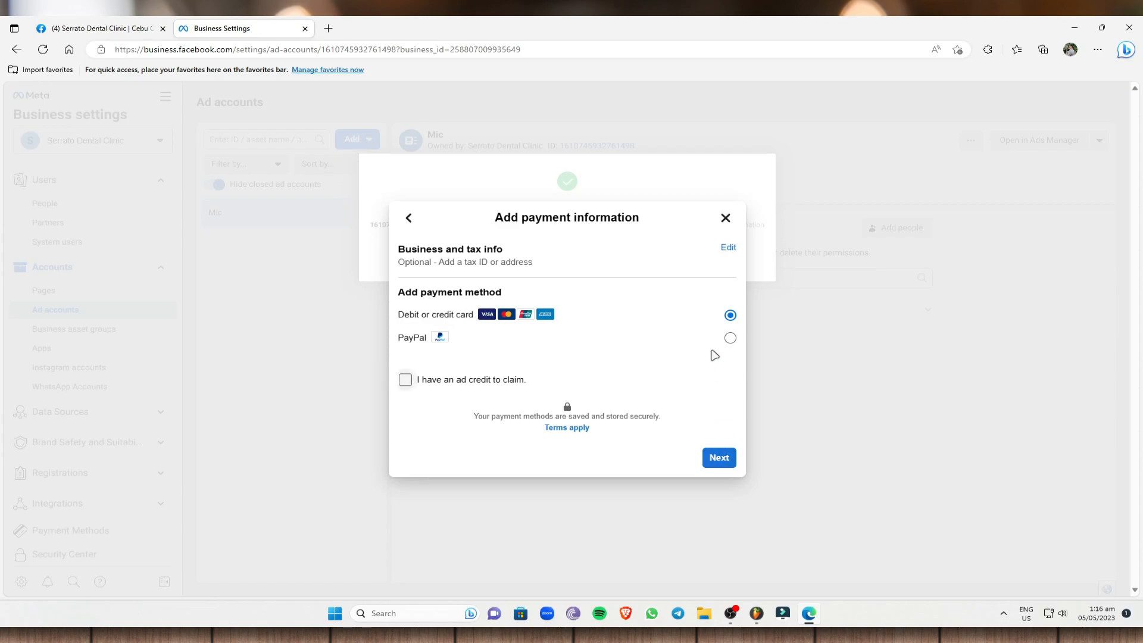
left_click(720, 459)
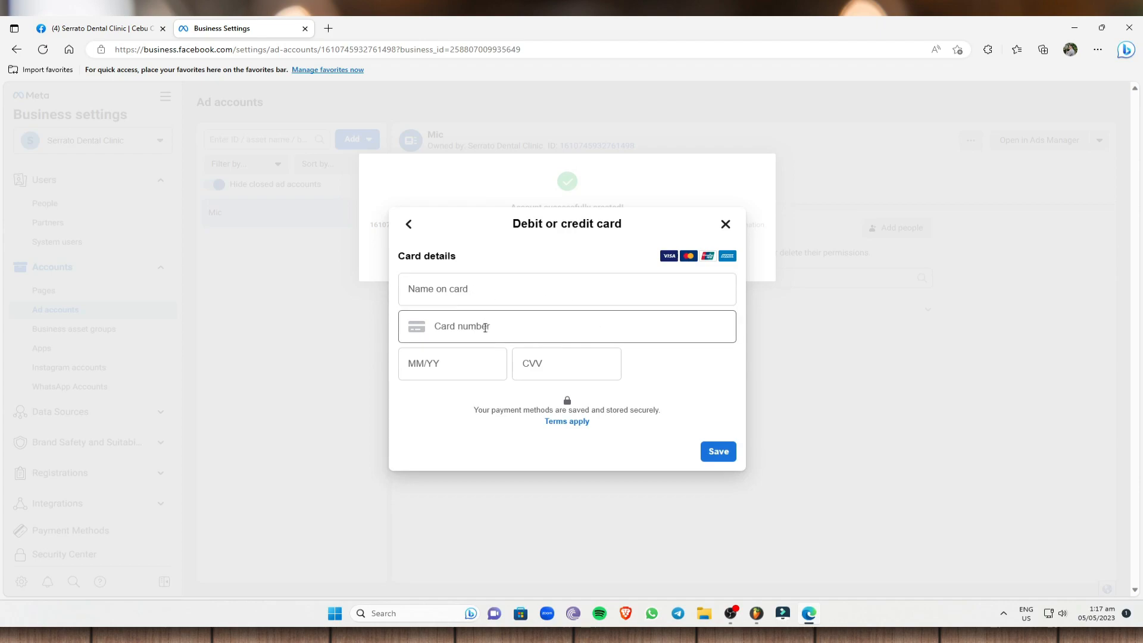
Try to save the card form without any details, and close the payment information.
left_click(454, 368)
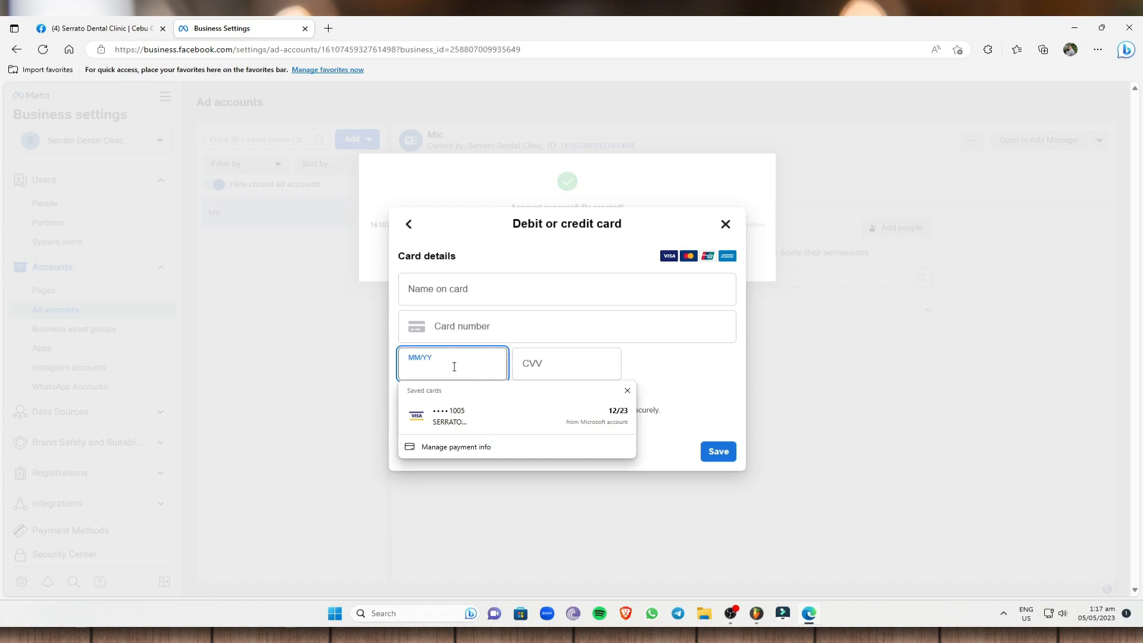
left_click(572, 361)
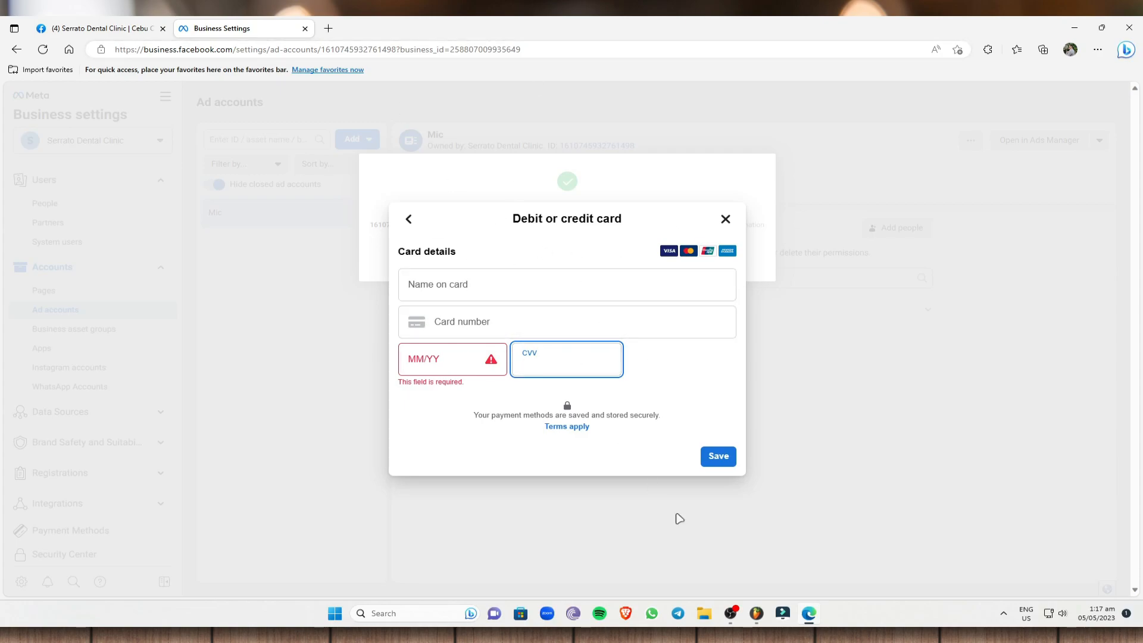
left_click(719, 456)
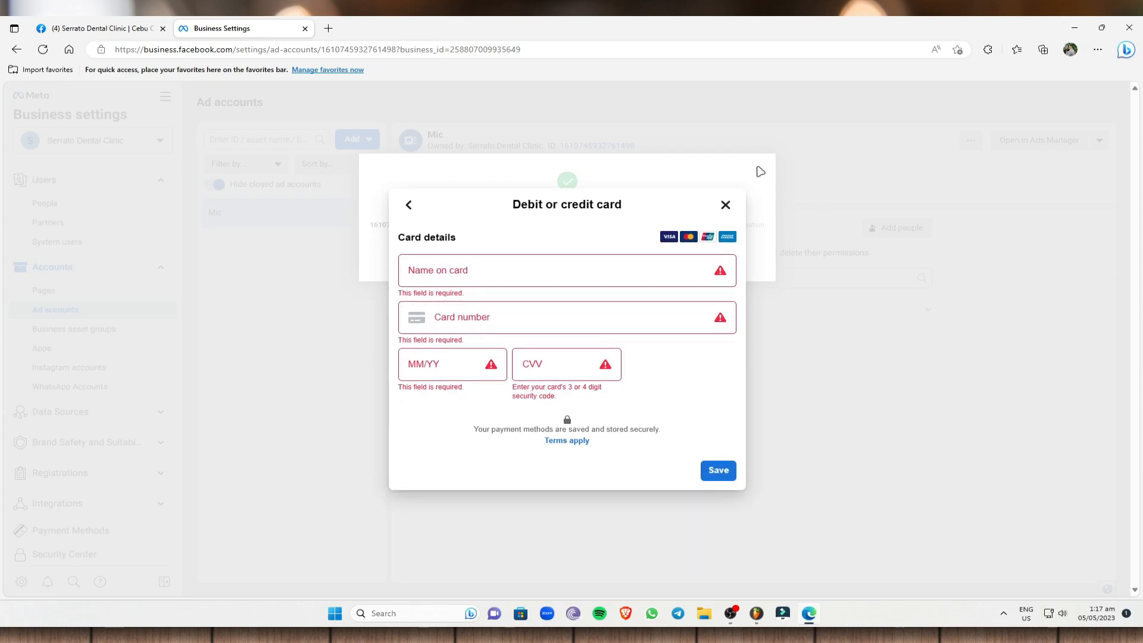
left_click(725, 204)
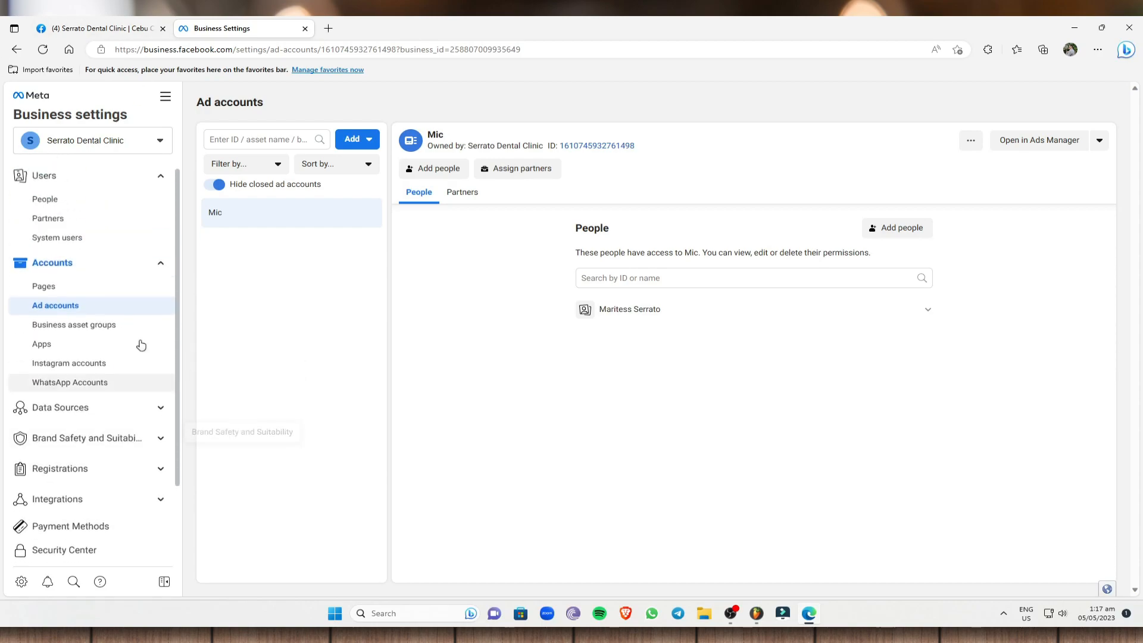
Return to the Page's Meta Business Suite and open its Ads section.
left_click(106, 33)
left_click(138, 341)
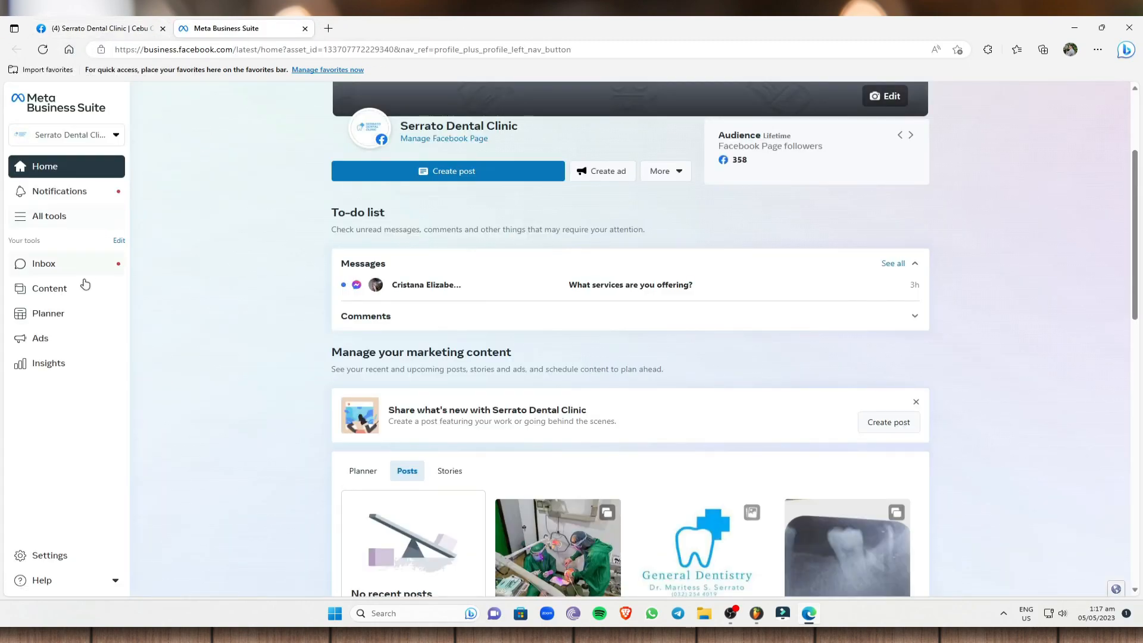
left_click(63, 344)
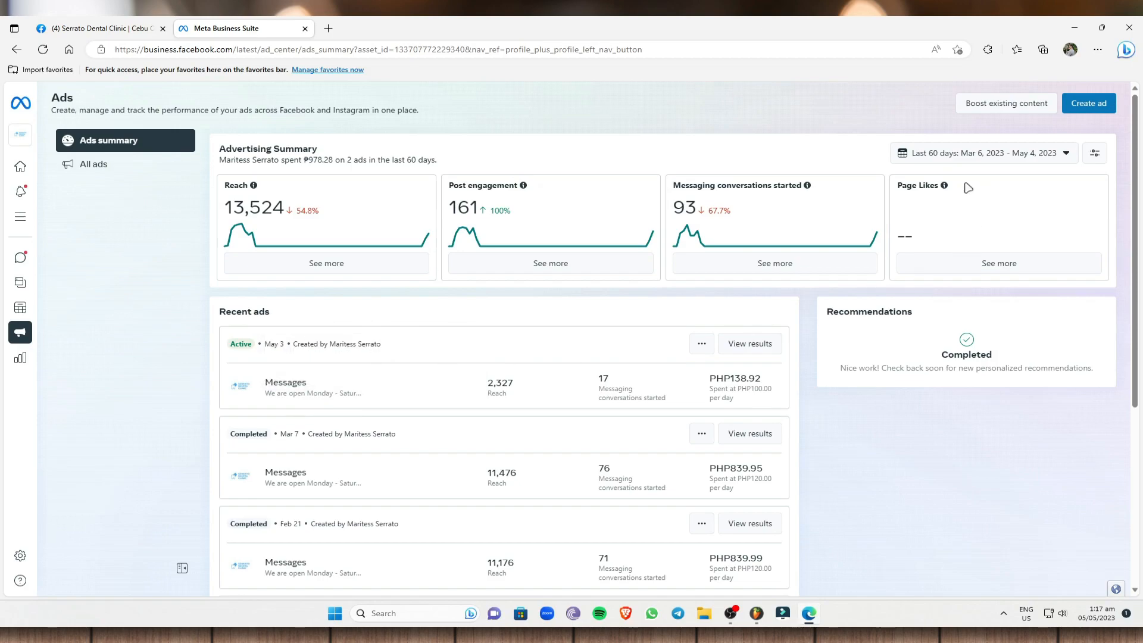
Look over the Automated Ads option for a new ad and its ad account choice, and close the ad creation window.
left_click(1083, 106)
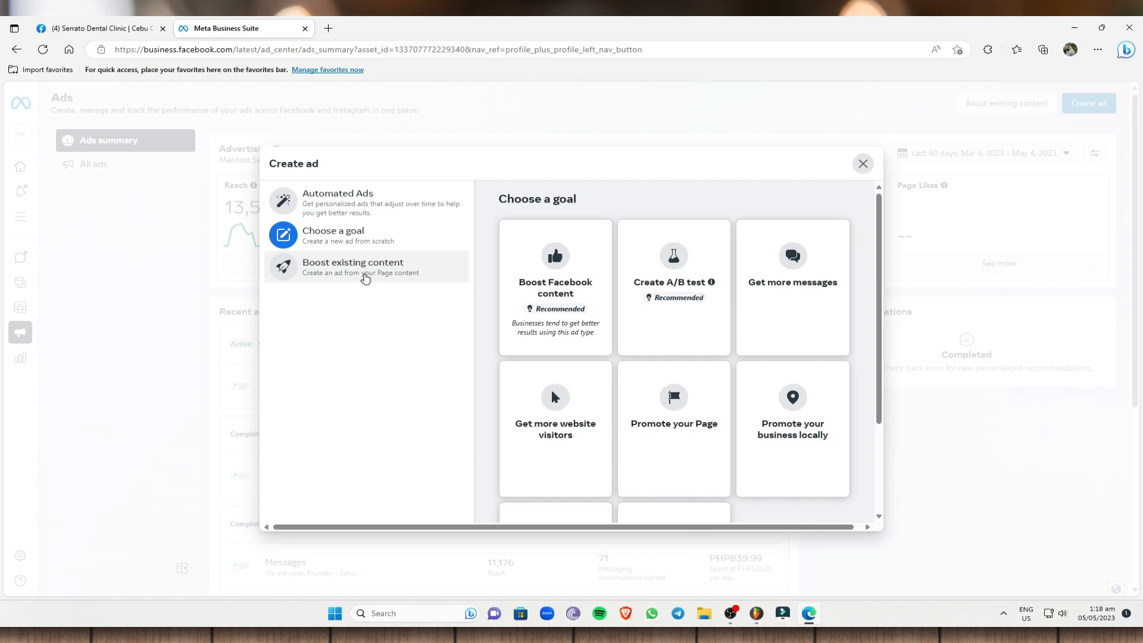
left_click(393, 203)
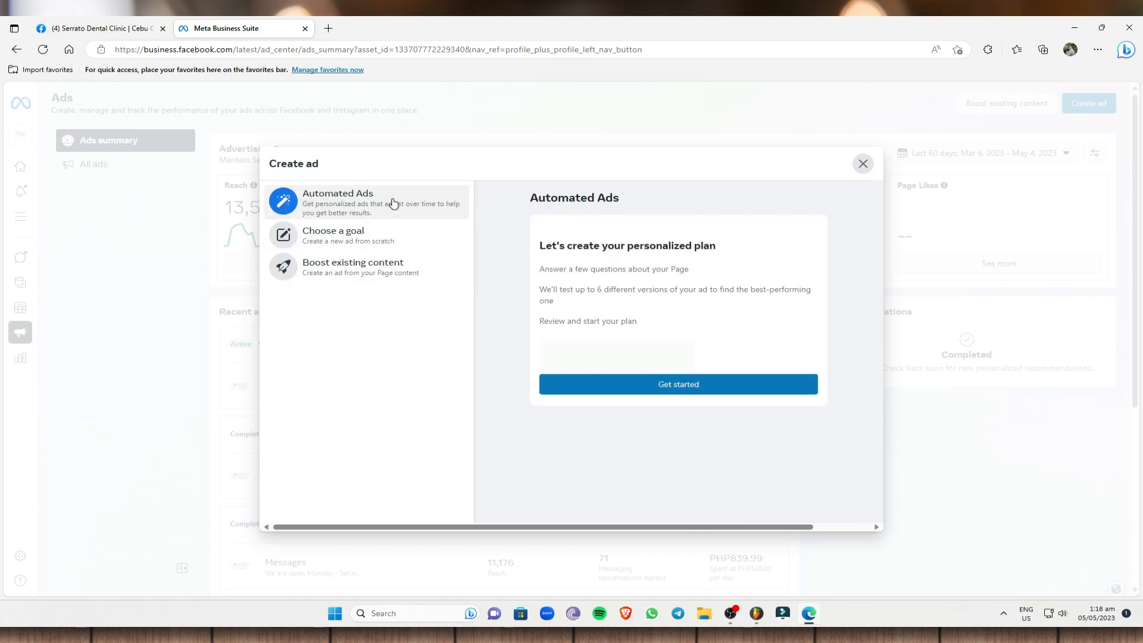
scroll(773, 345, "down", 2)
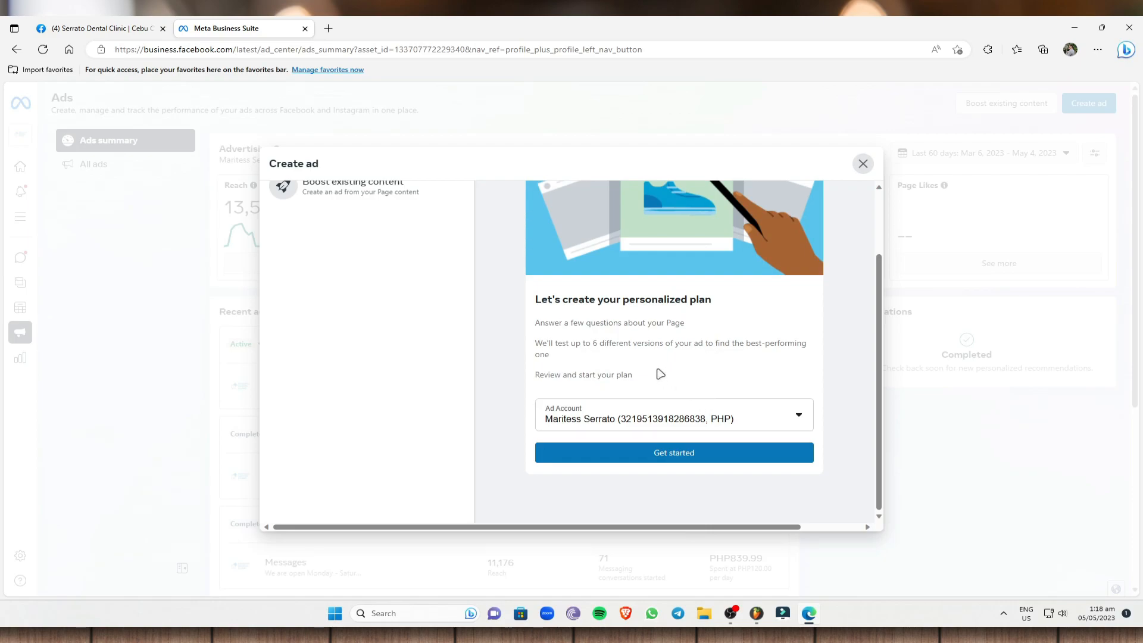
scroll(660, 374, "up", 3)
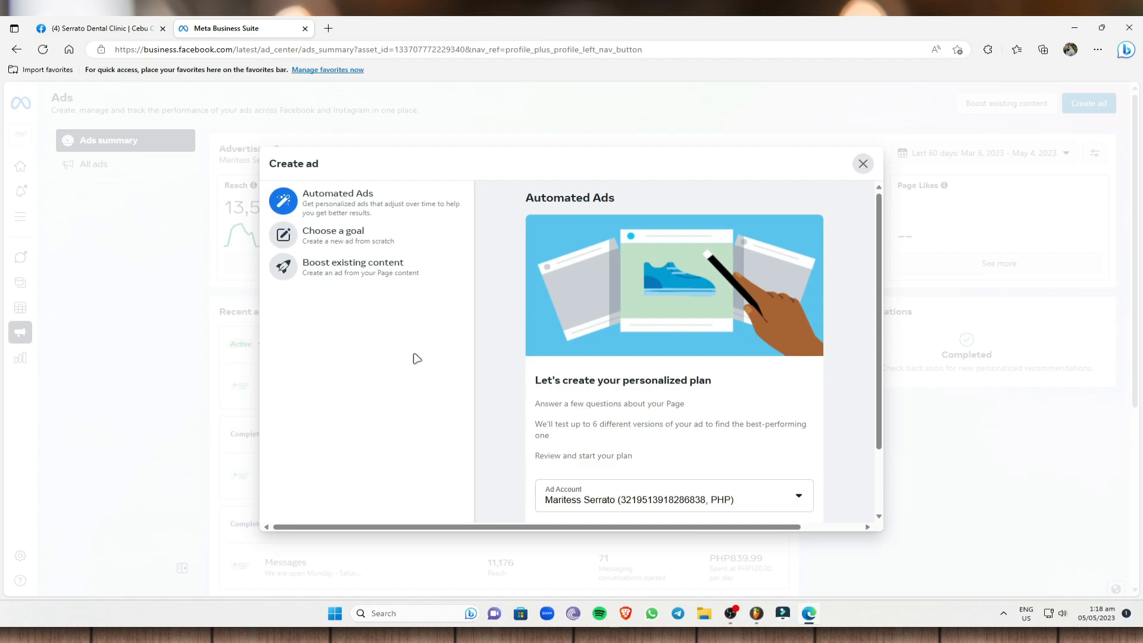
left_click(862, 163)
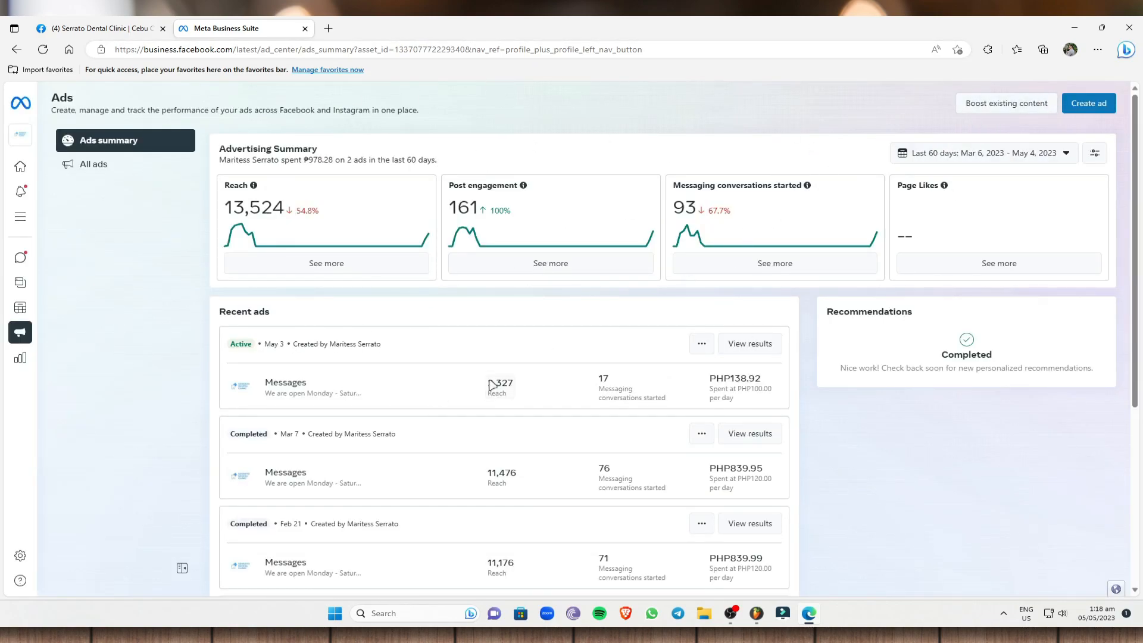
Start a new ad with the Automated Ads option, keeping the preselected ad account in PHP.
left_click(1101, 108)
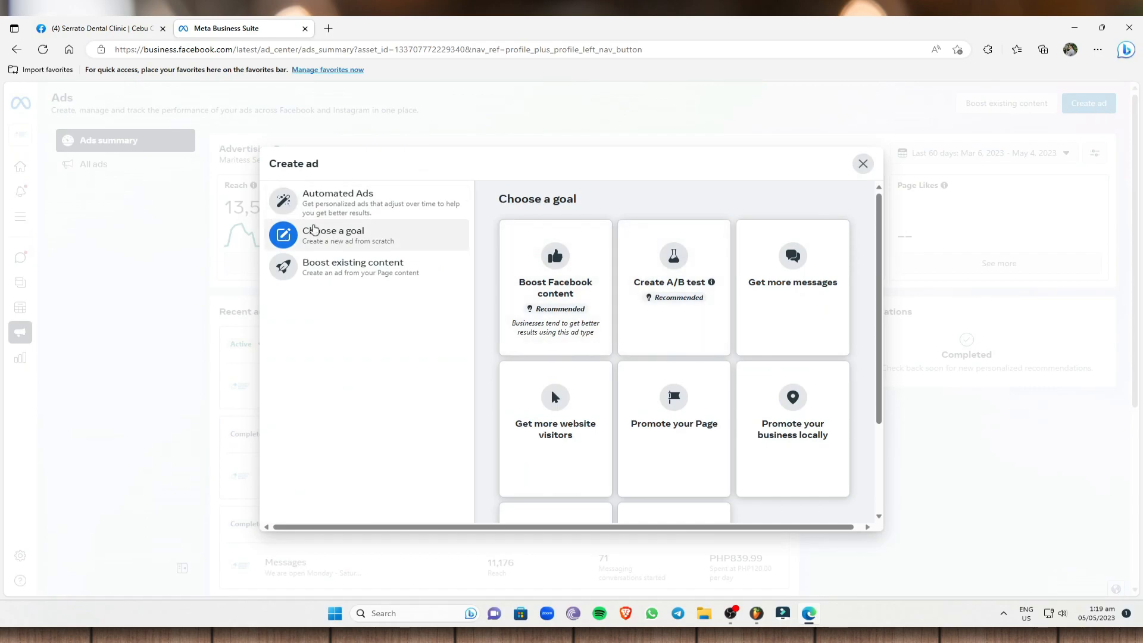
left_click(377, 204)
scroll(661, 403, "down", 3)
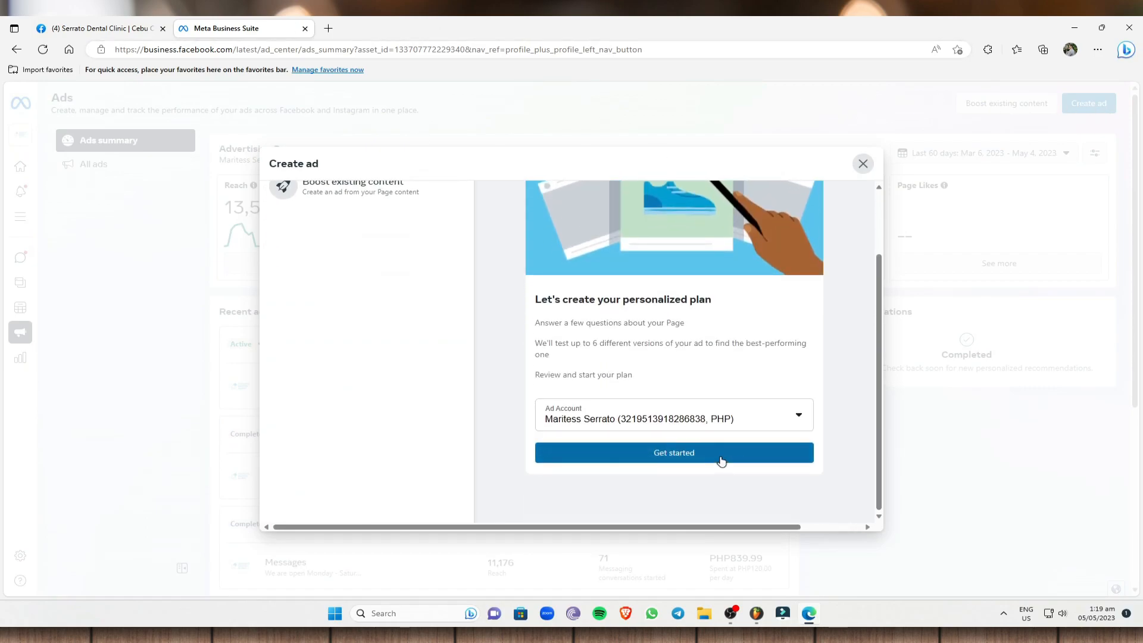
left_click(721, 457)
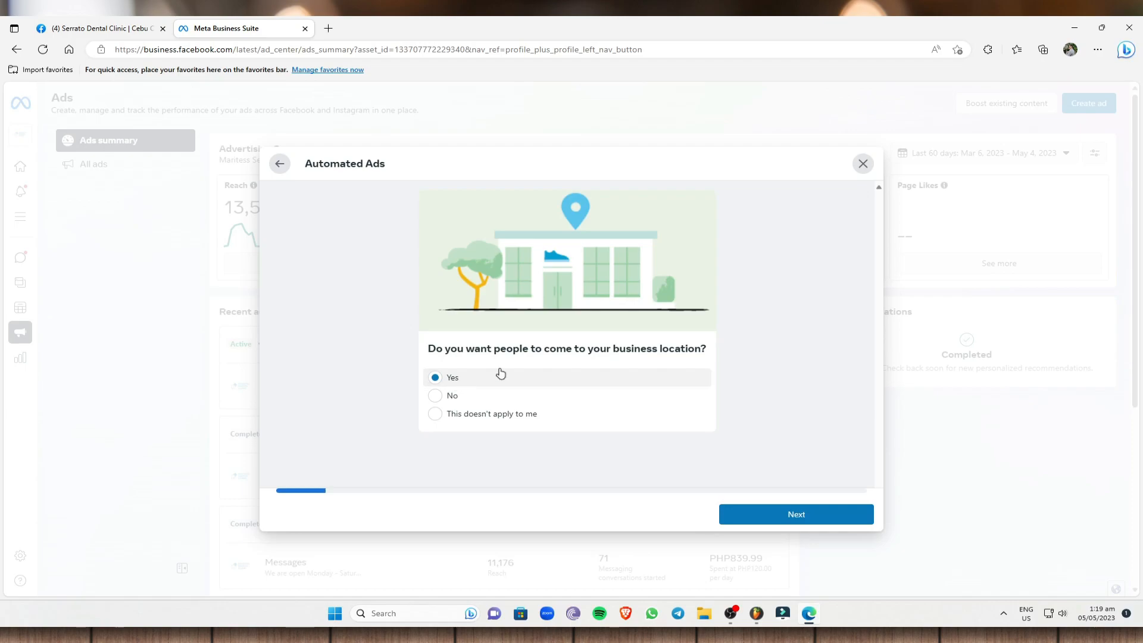
Answer the plan questions: Yes to location visits, No to a website, contact by call or Facebook message, and audience in Cebu City.
left_click(764, 513)
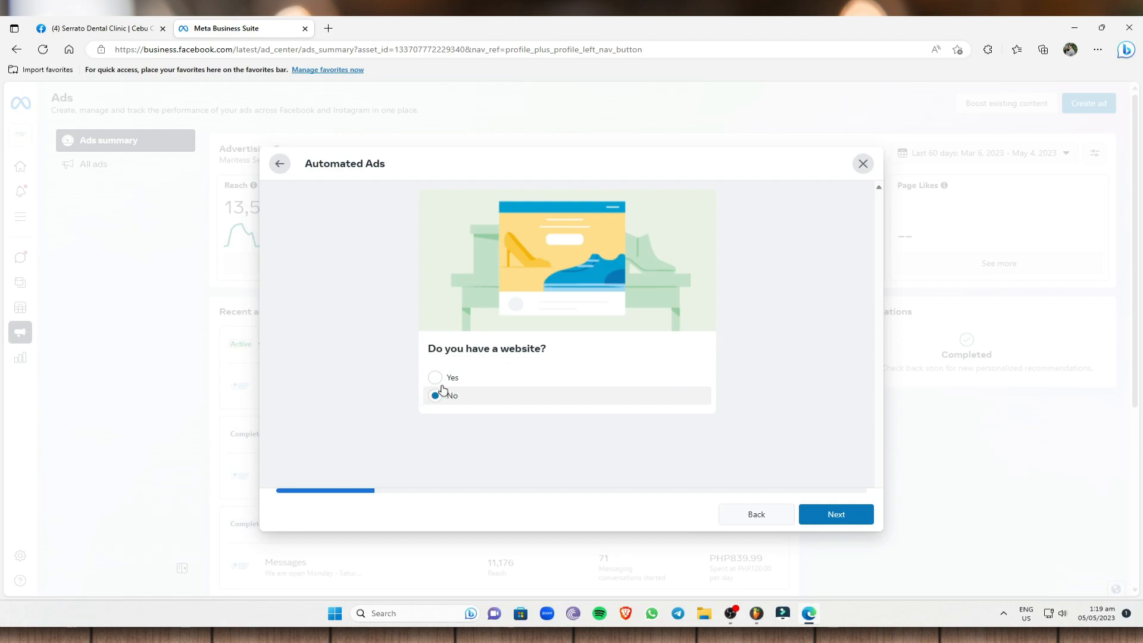
left_click(819, 515)
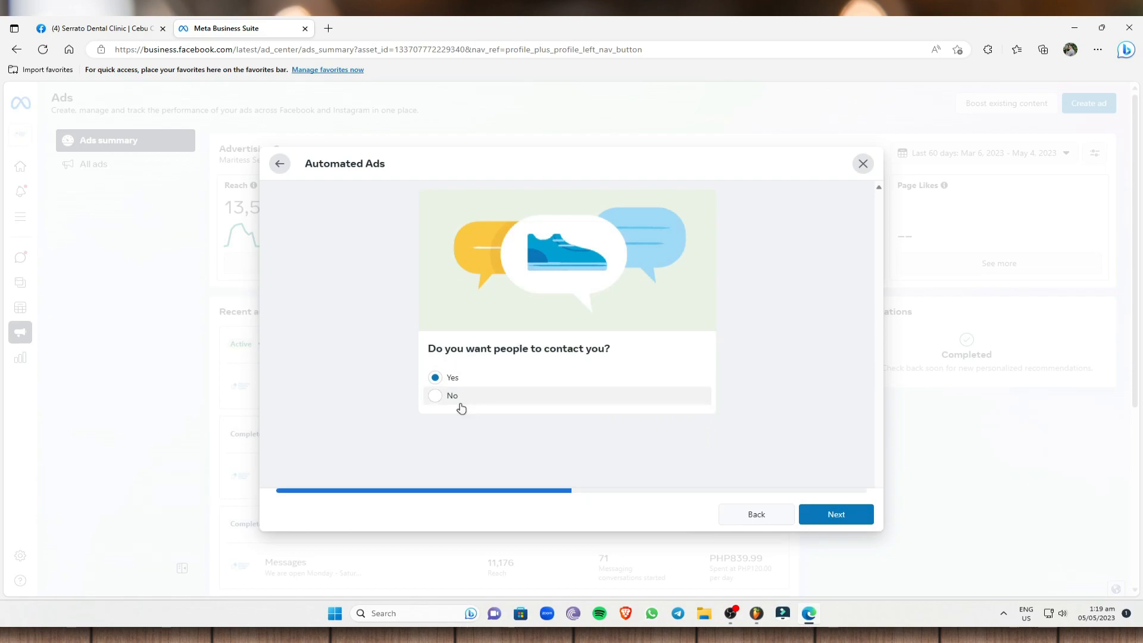
left_click(834, 513)
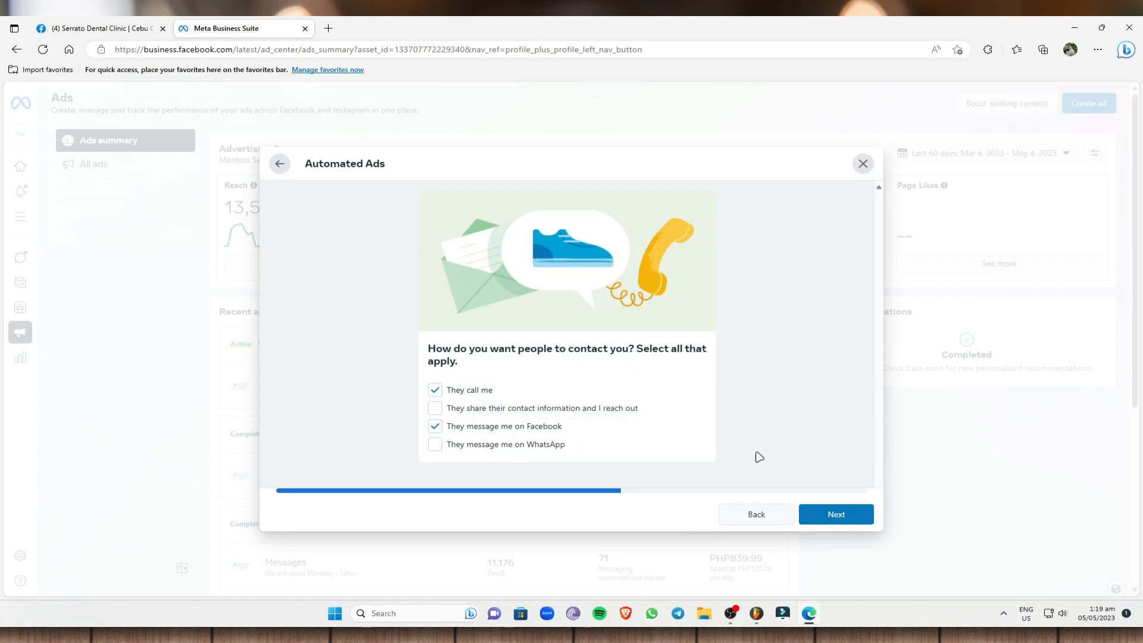
left_click(834, 513)
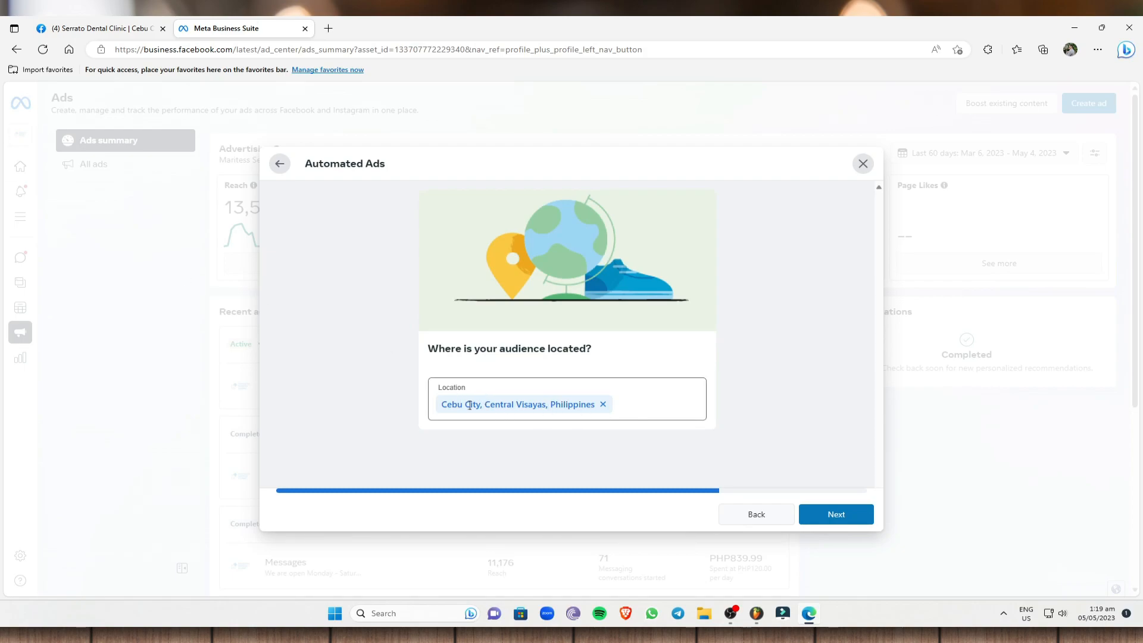
left_click(839, 511)
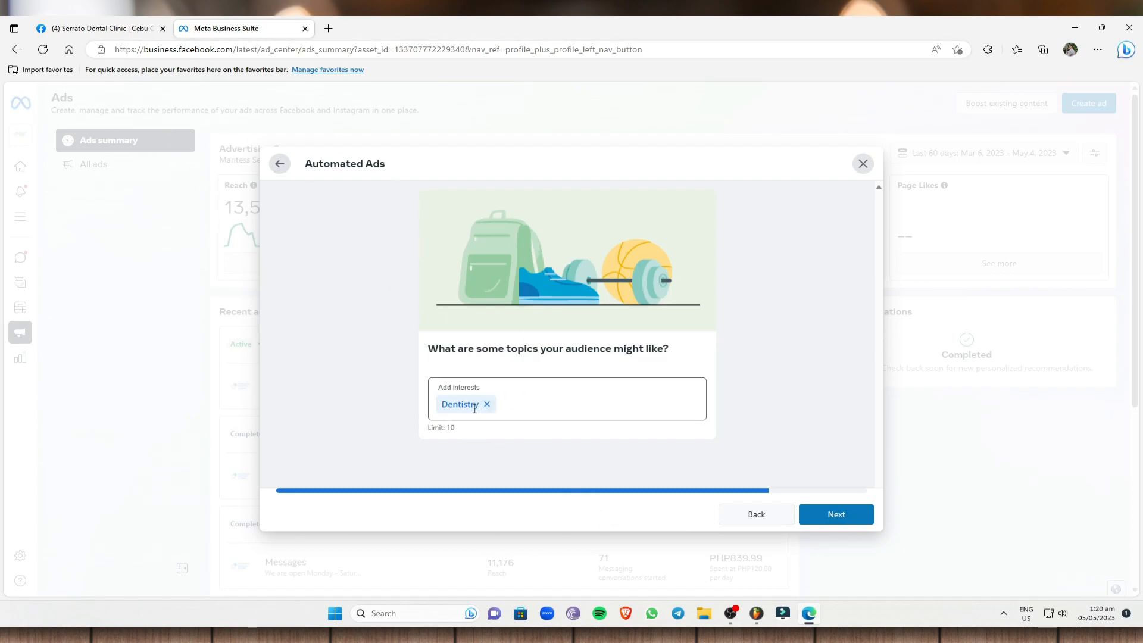
Add Certified Dental Assistant (CDA) to the audience interests alongside Dentistry and continue to the ad versions.
left_click_drag(456, 427, 425, 427)
left_click(556, 404)
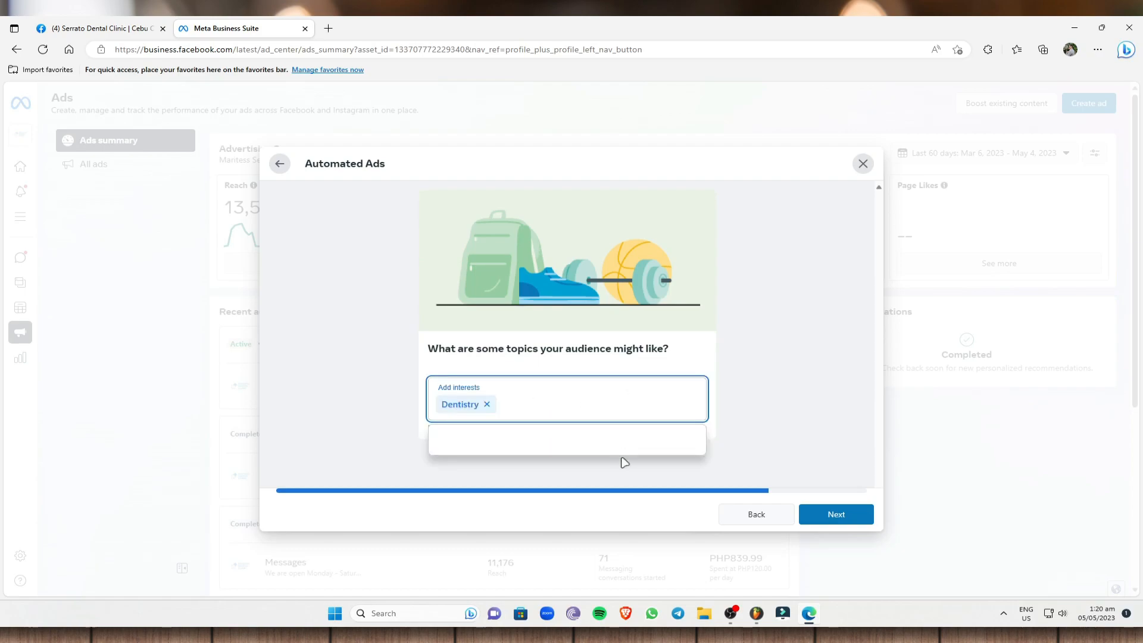
type("dental")
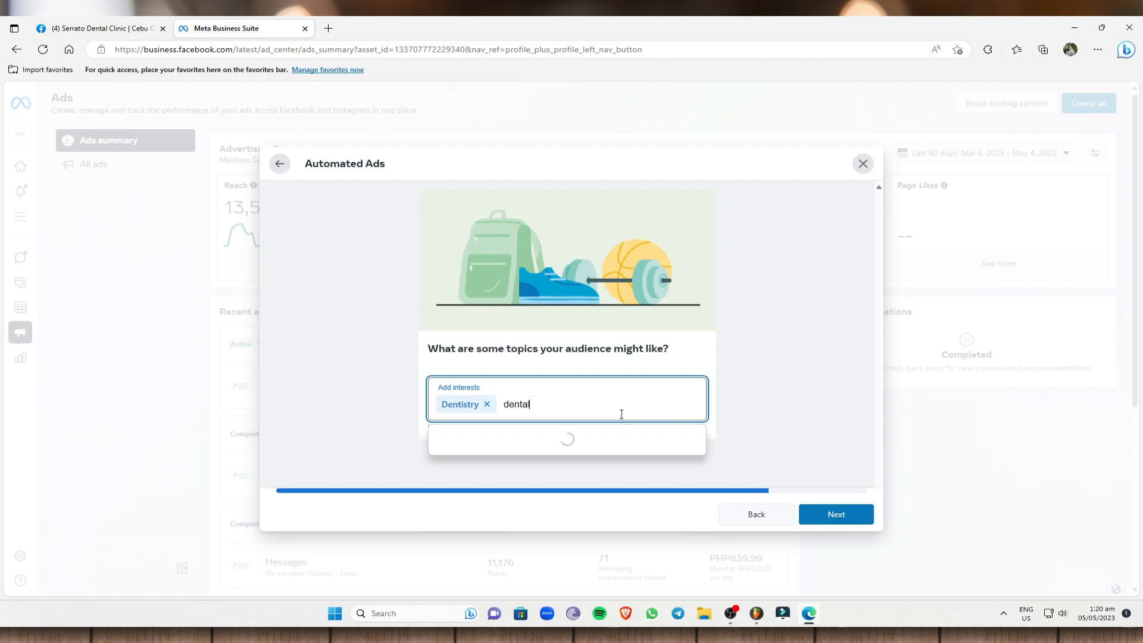
type(" clinic")
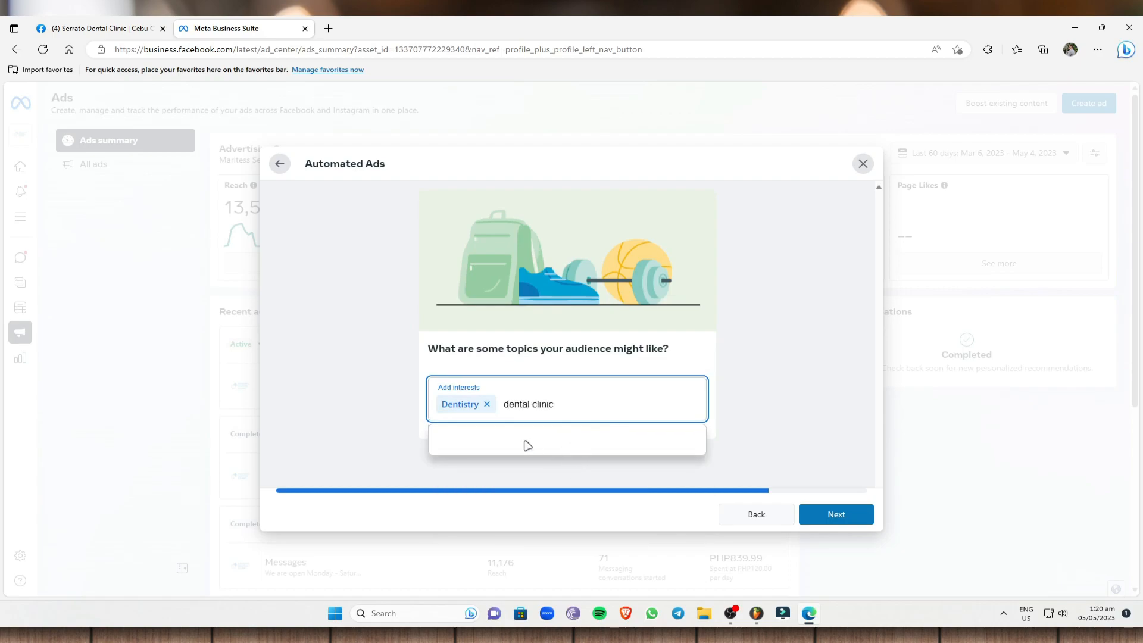
key("BackSpace")
key("BackSpace")
key("BackSpace")
key("BackSpace")
key("BackSpace")
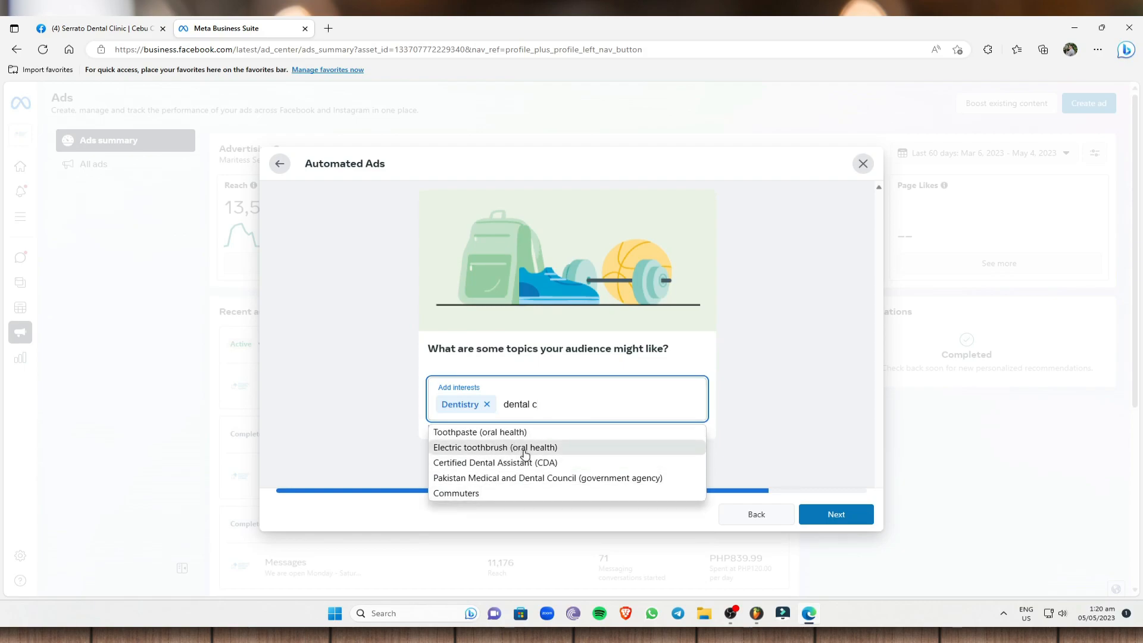
left_click(514, 468)
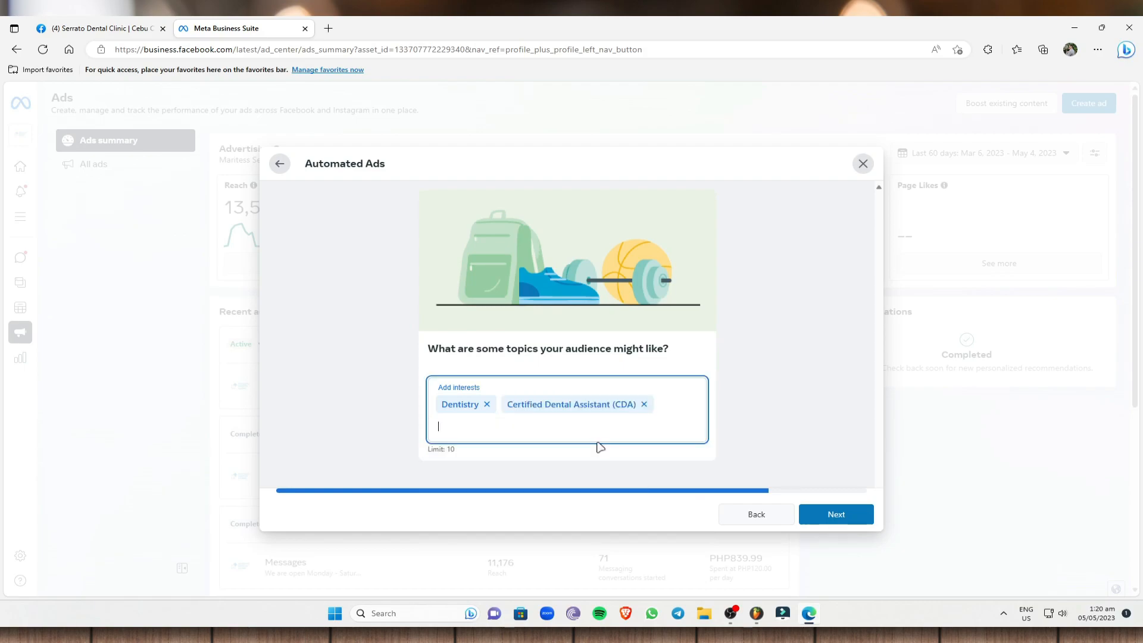
left_click(850, 514)
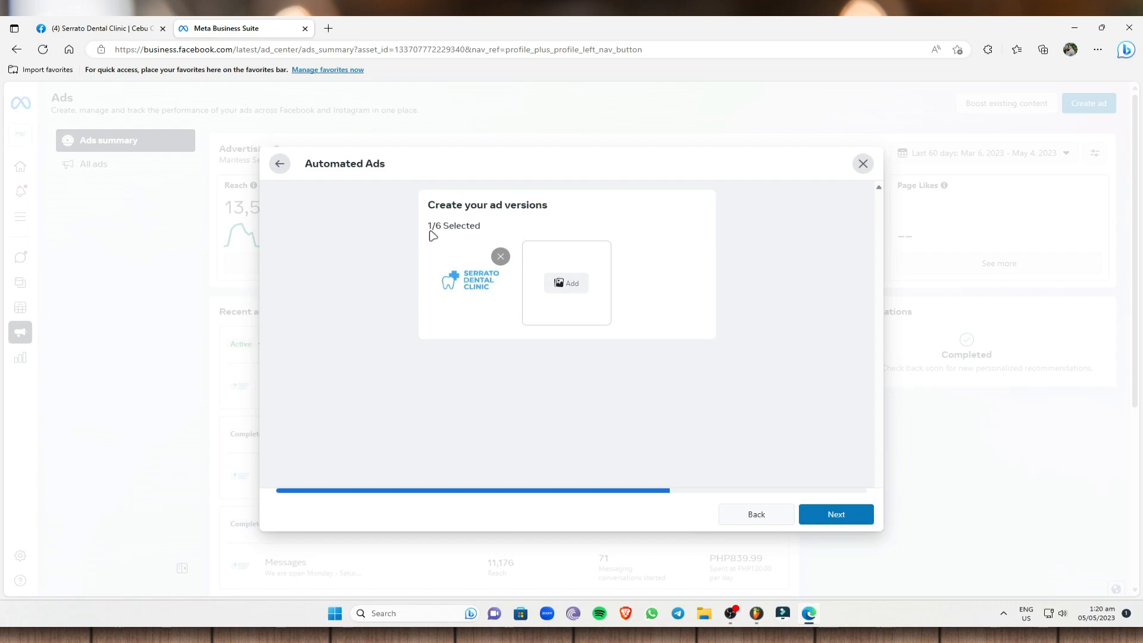
Keep the single ad version with the clinic logo and continue to the plan review.
left_click_drag(426, 227, 442, 228)
left_click(711, 235)
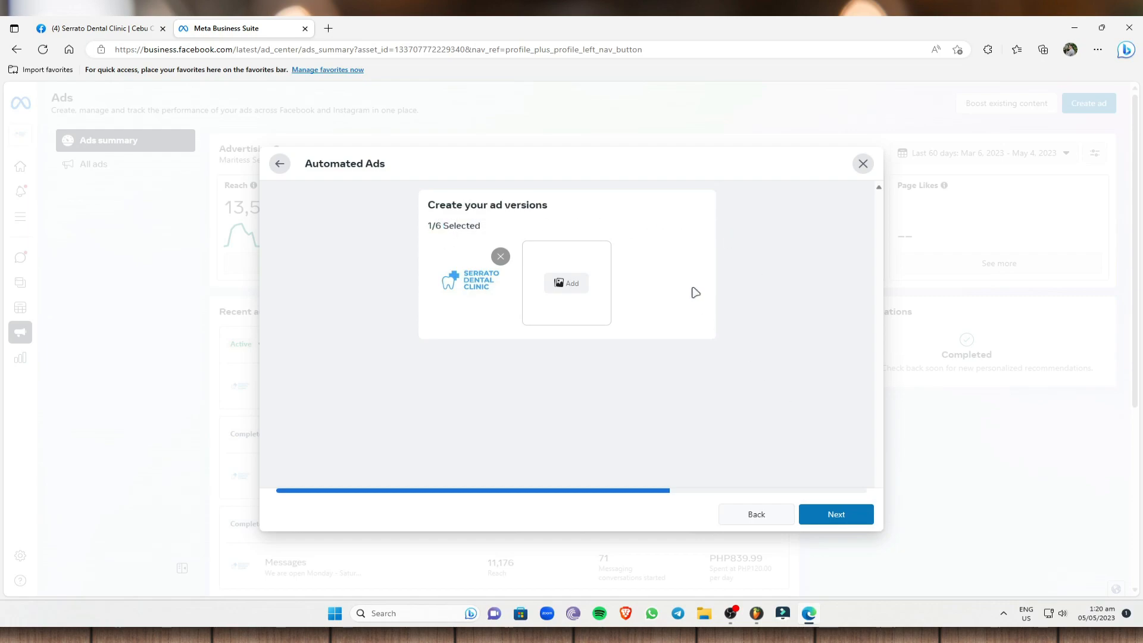
left_click(830, 514)
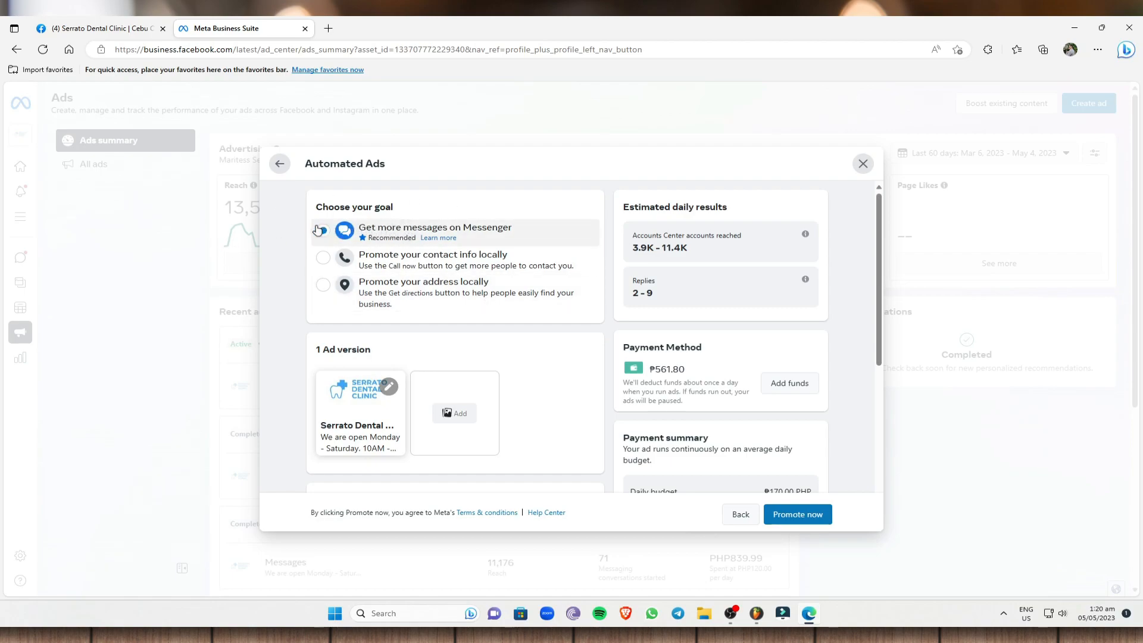
Browse the ad account's images for another ad version and close the media browser without selecting one.
scroll(452, 280, "down", 2)
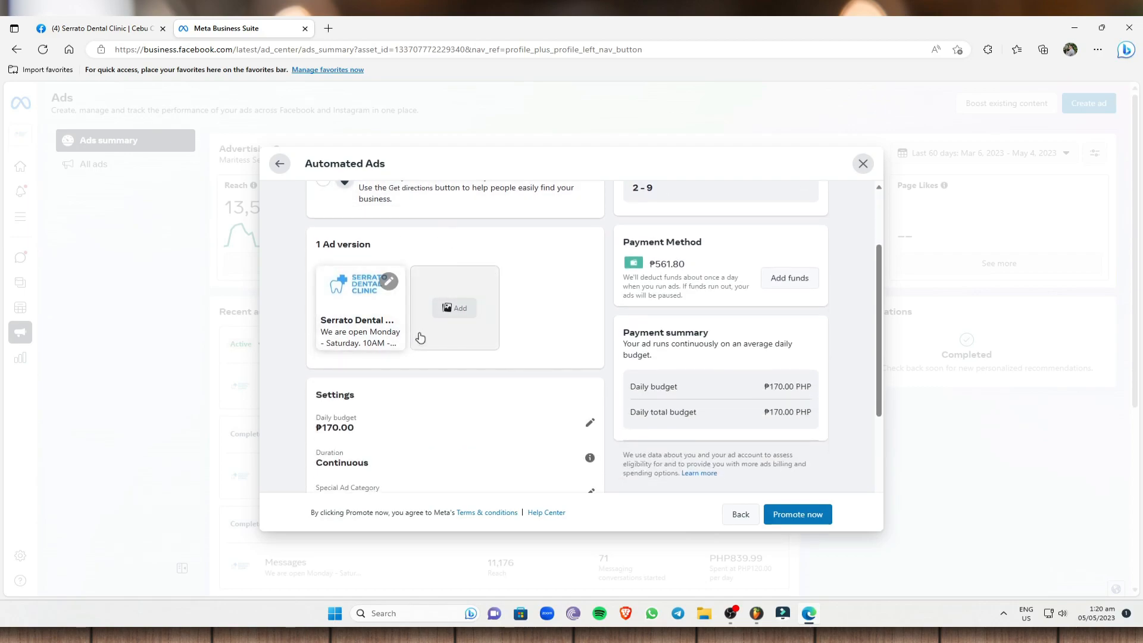
left_click(462, 308)
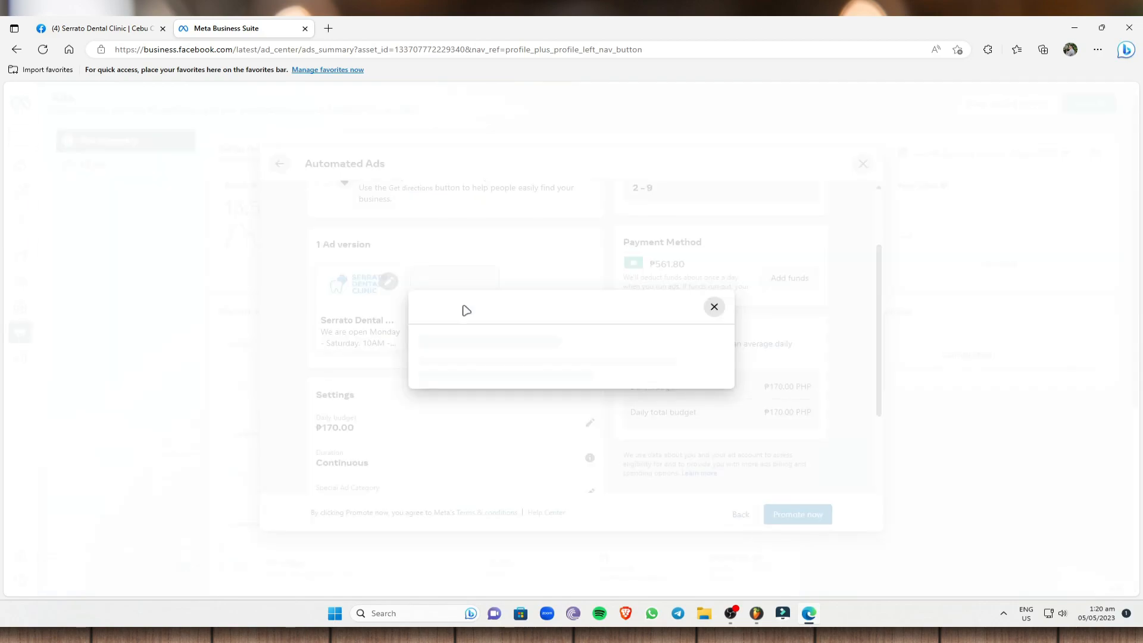
scroll(603, 334, "down", 1)
scroll(592, 349, "down", 3)
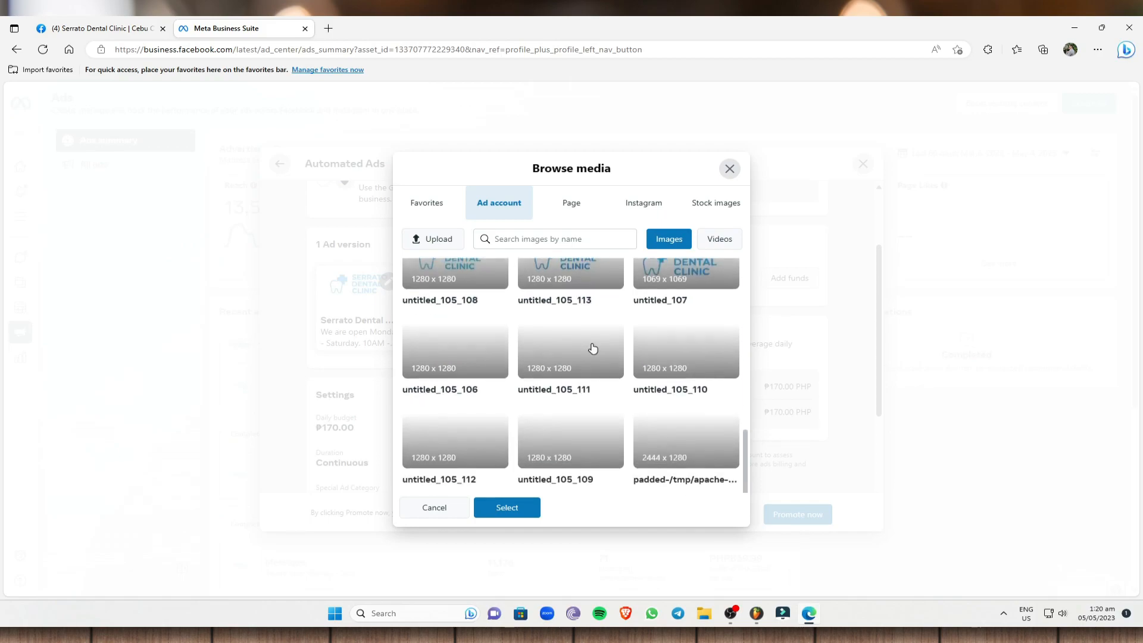
scroll(602, 375, "down", 5)
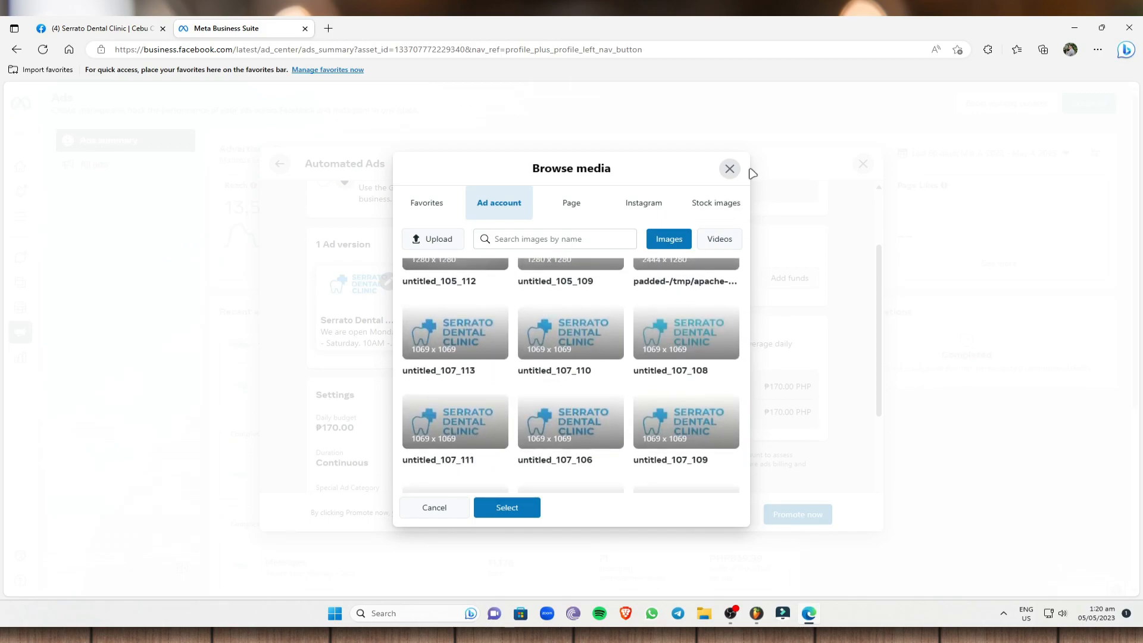
left_click(729, 168)
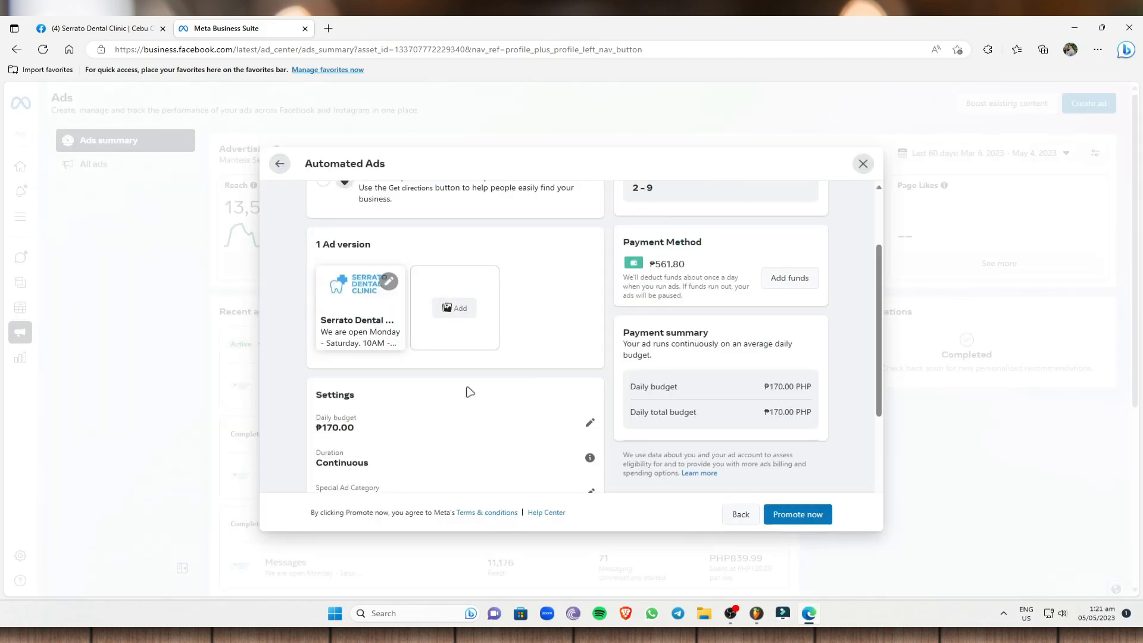
Open the plan's daily budget for editing and try ₱140.00, checking the estimated reach per day.
scroll(471, 391, "down", 2)
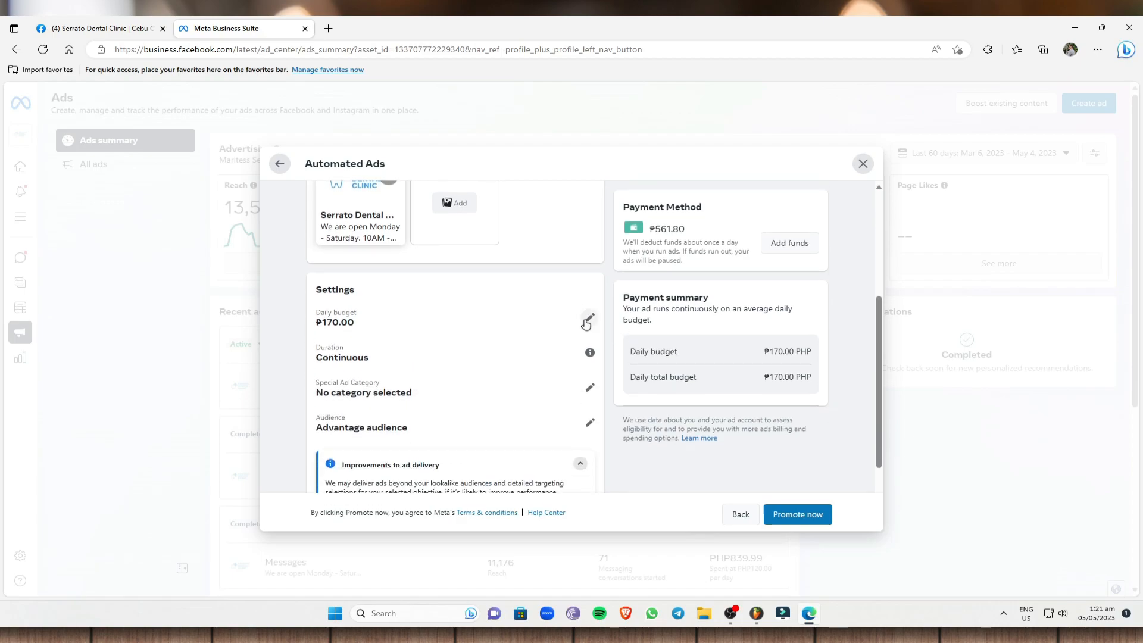
left_click(588, 319)
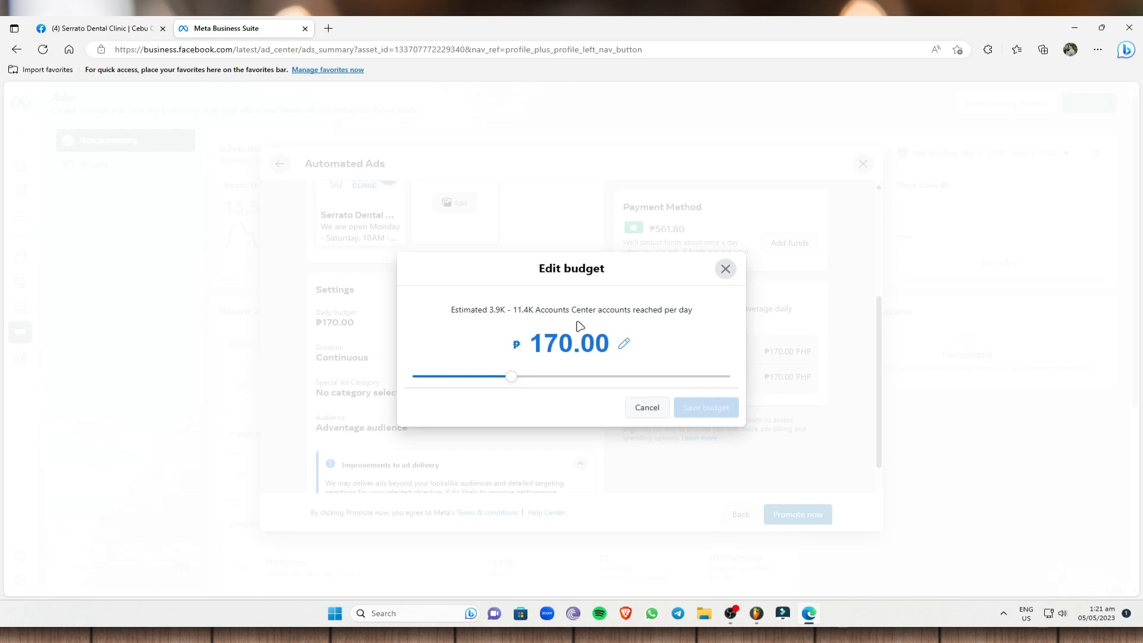
left_click(534, 344)
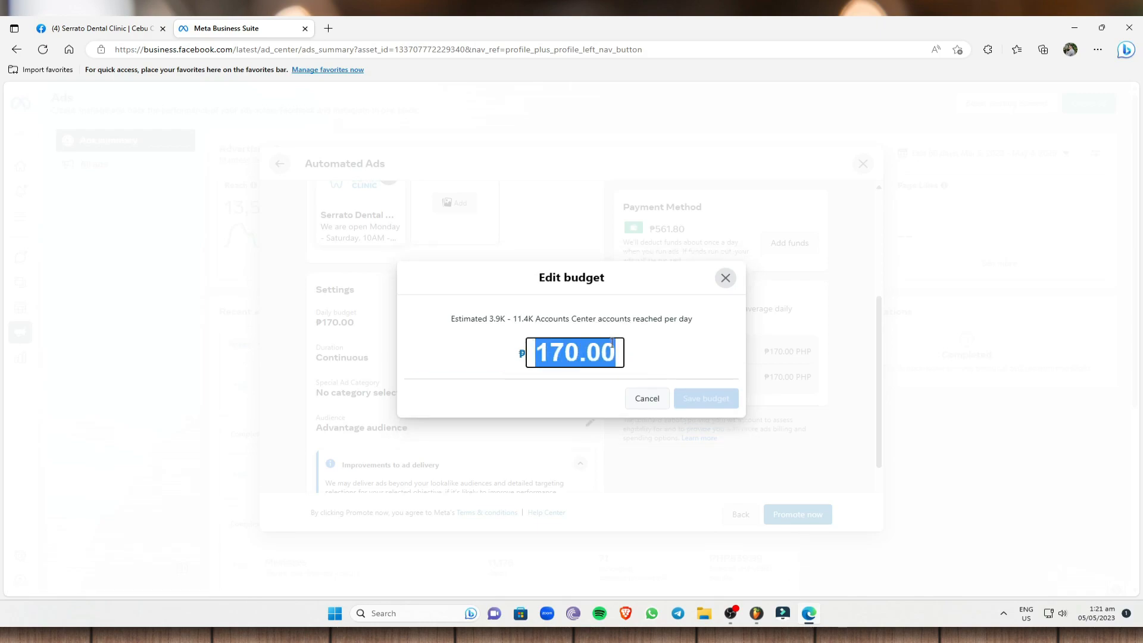
left_click(729, 352)
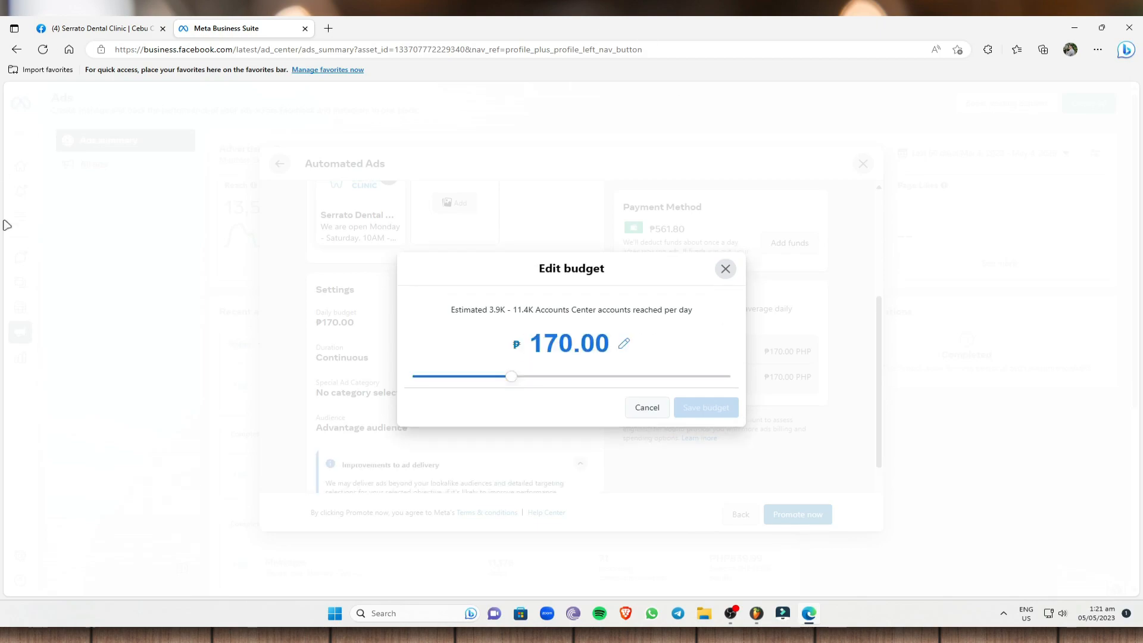
left_click_drag(515, 377, 479, 377)
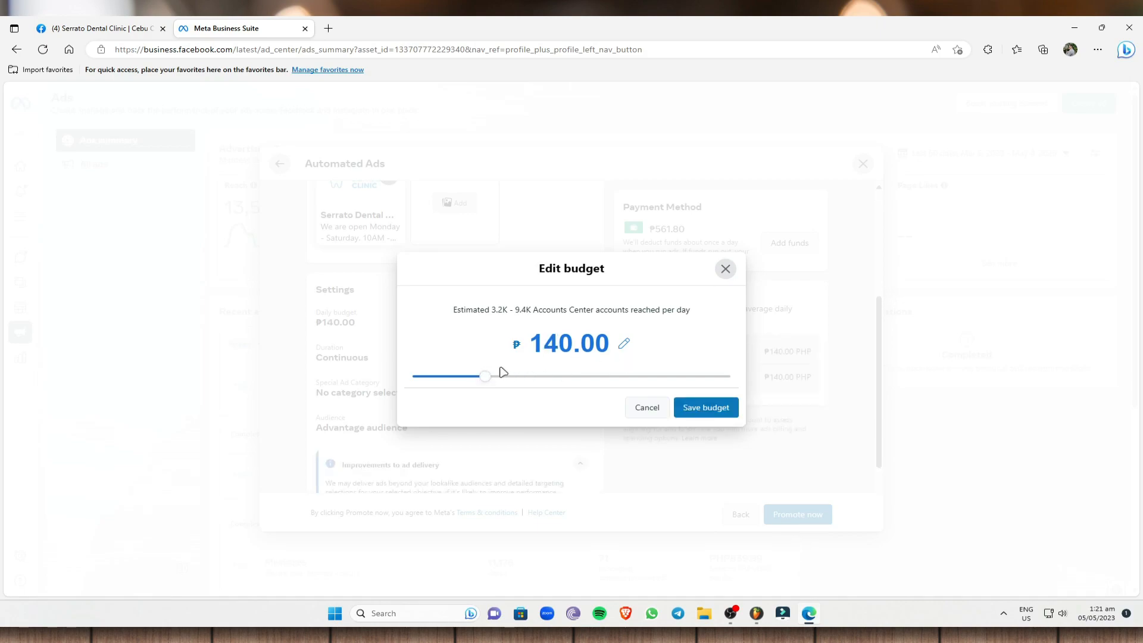
left_click(532, 346)
left_click_drag(533, 345, 635, 353)
left_click(679, 351)
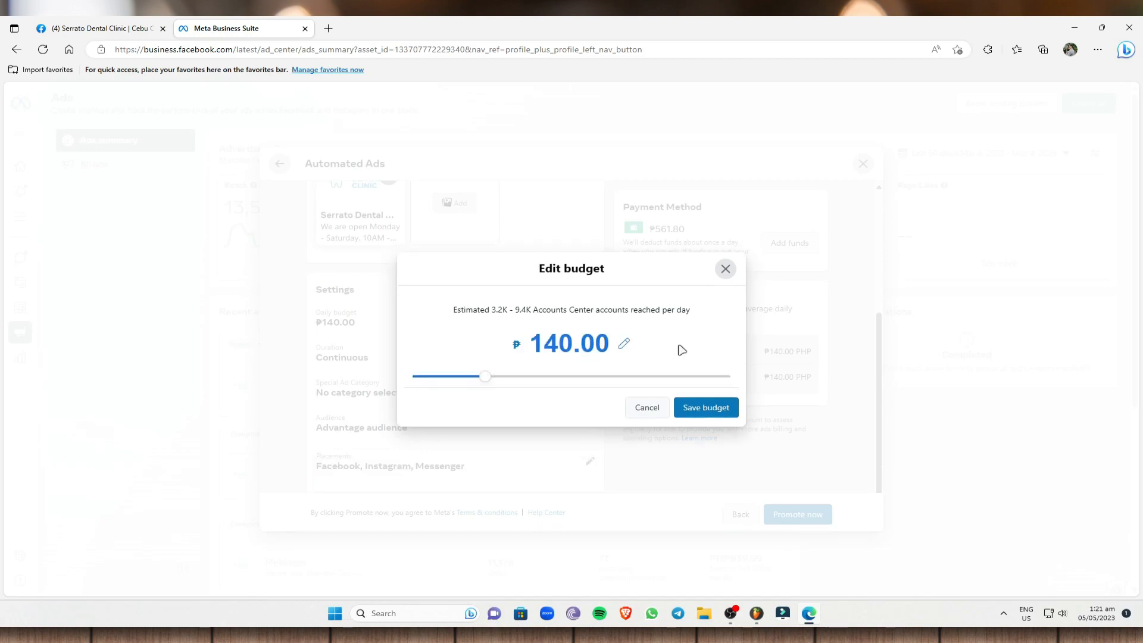
left_click_drag(492, 310, 709, 340)
left_click(710, 341)
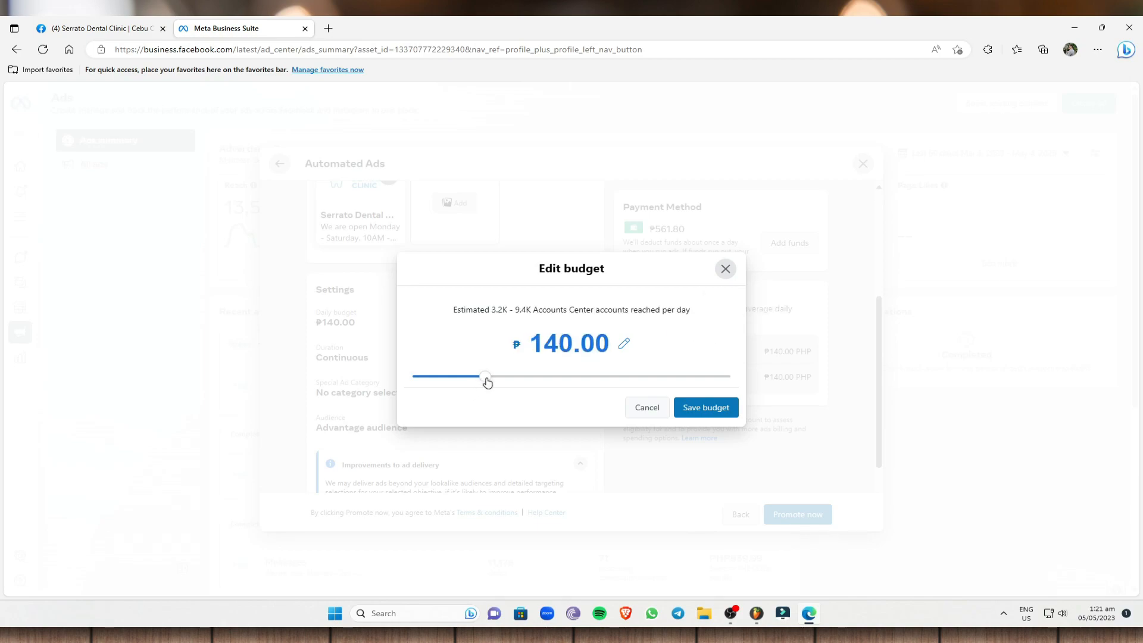
Try a daily budget of ₱700.00 for comparison, and set and save the daily budget at ₱100.00.
left_click_drag(486, 382, 644, 376)
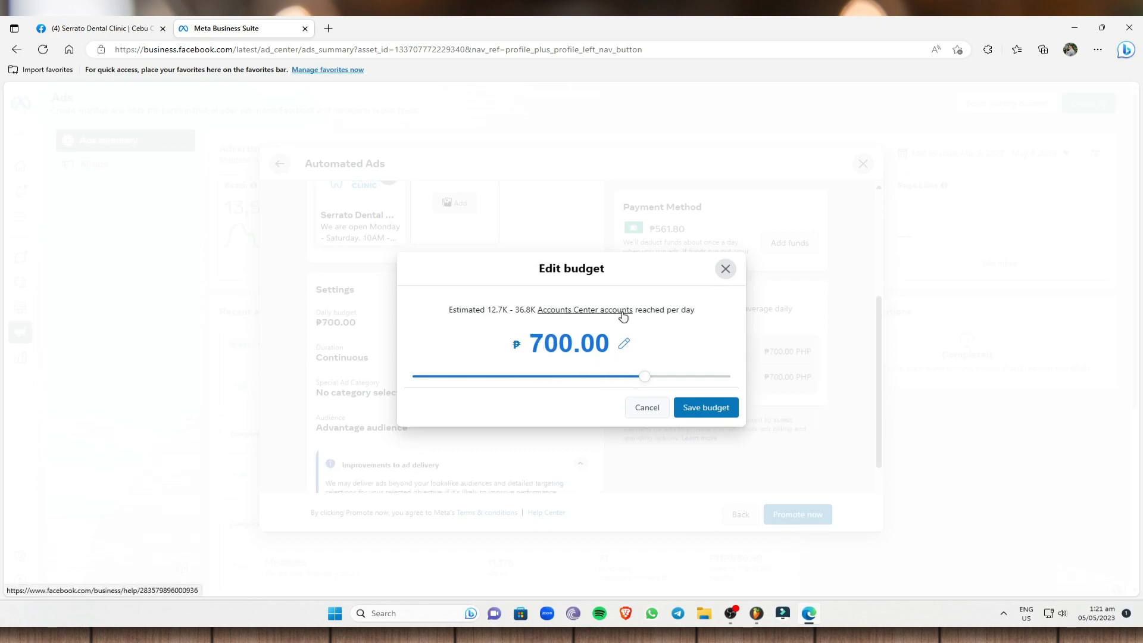
left_click_drag(645, 380, 452, 377)
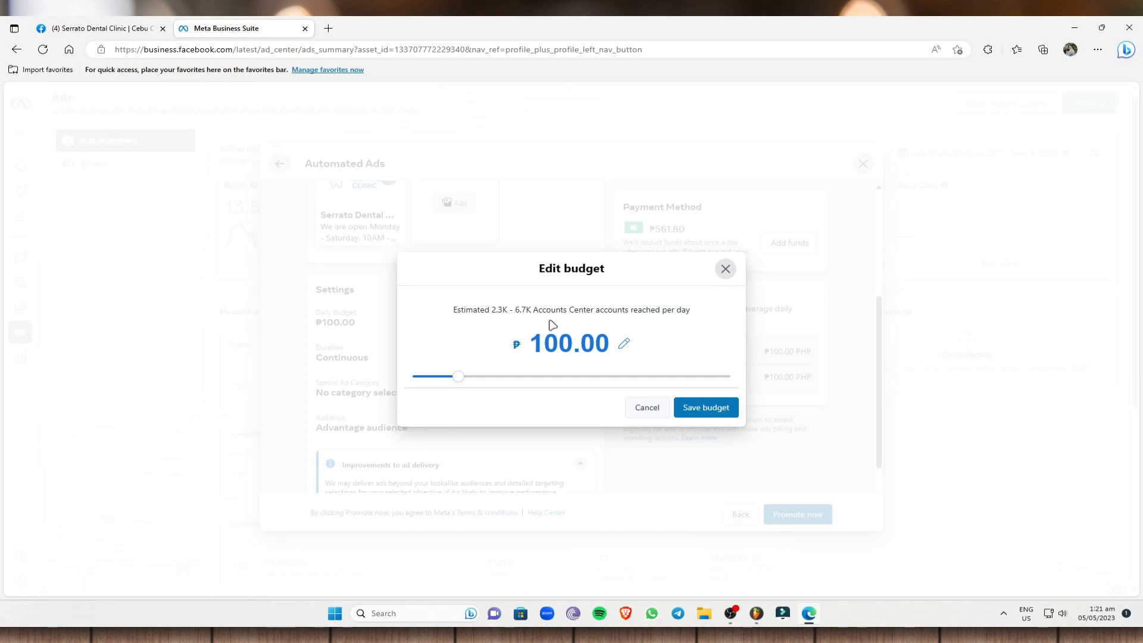
left_click(722, 406)
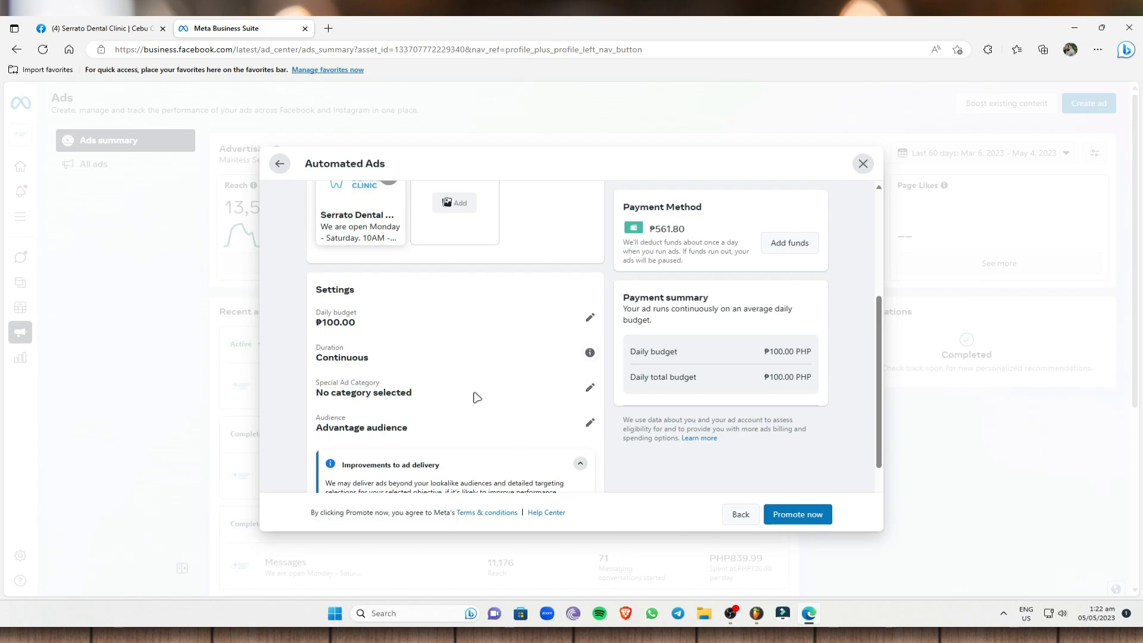
Look over the Special Ad Category choices and the country list, and close the dialog without selecting anything.
left_click(590, 388)
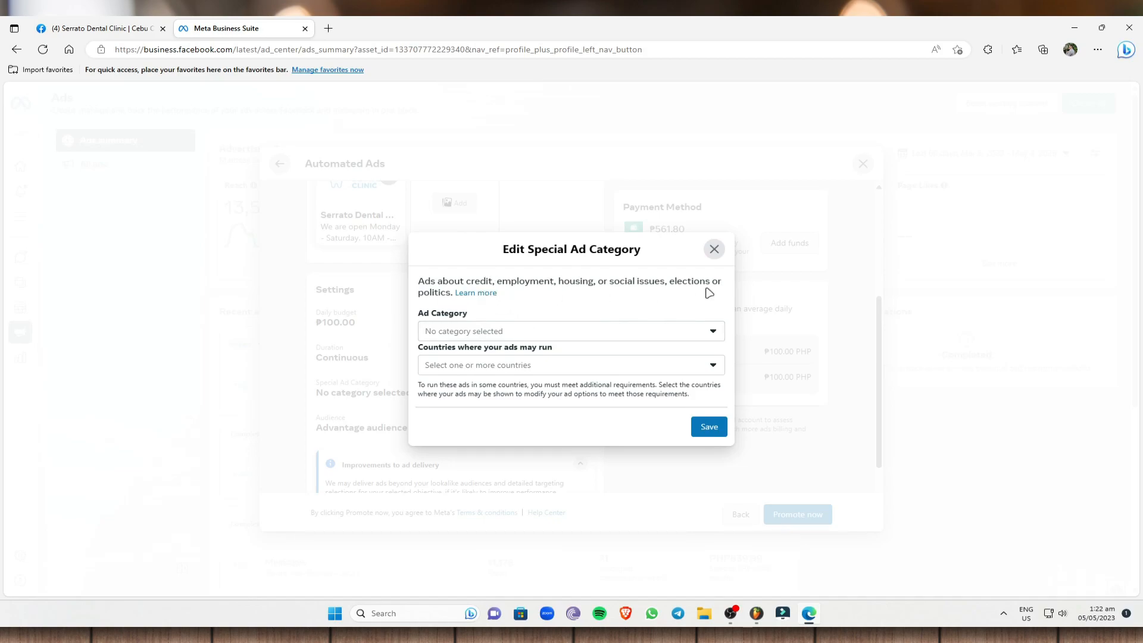
left_click(707, 329)
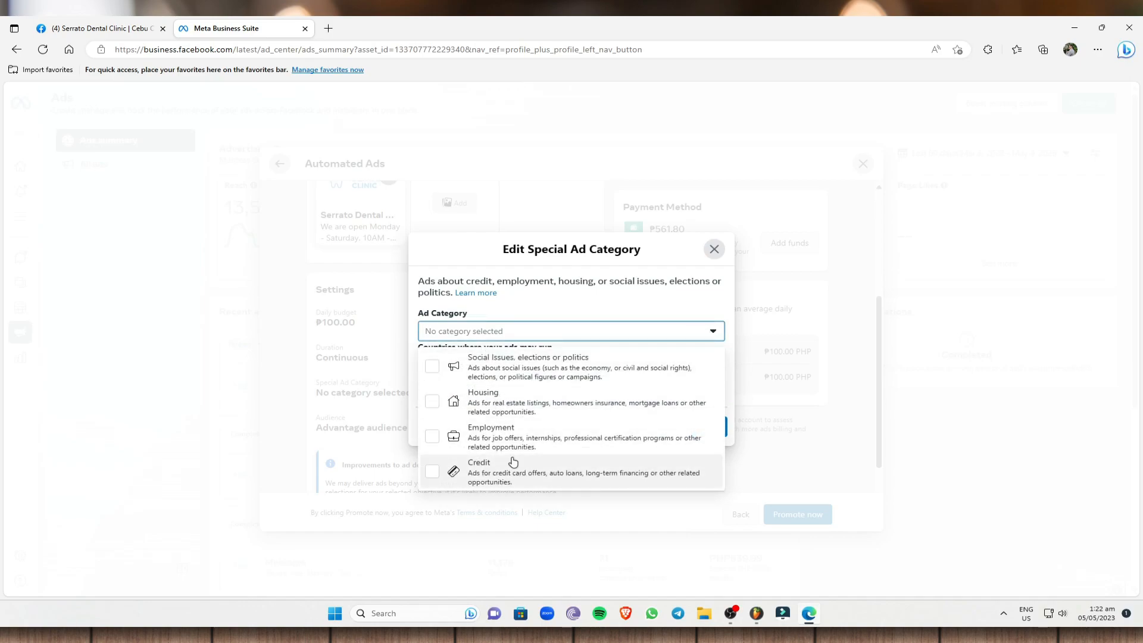
left_click(629, 298)
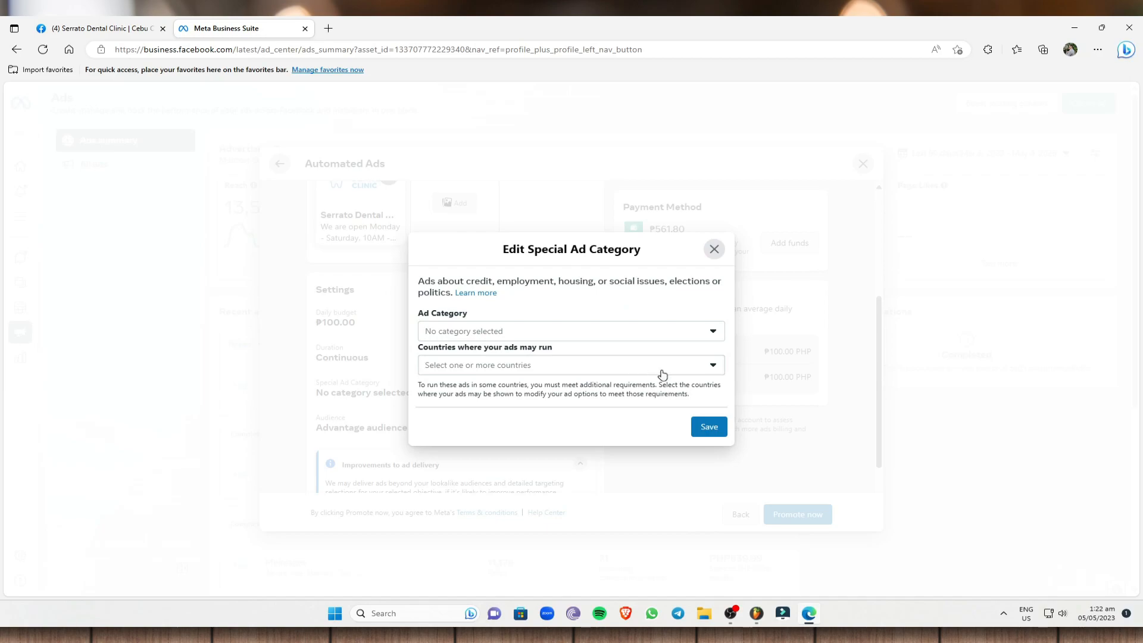
left_click(695, 373)
scroll(500, 238, "down", 5)
scroll(502, 257, "down", 9)
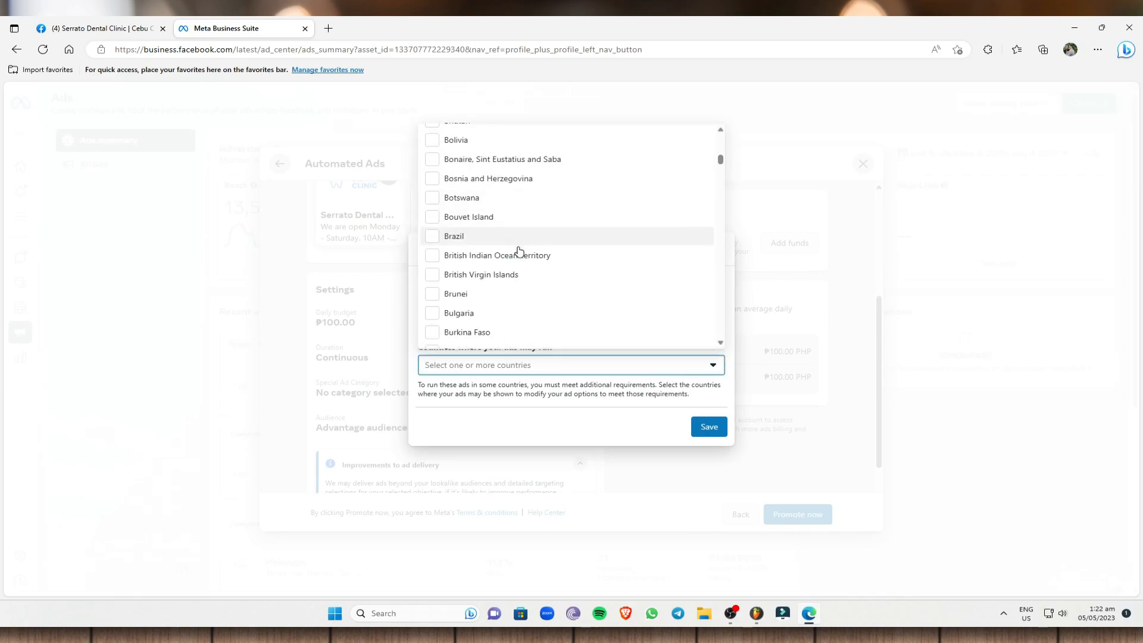
scroll(524, 273, "down", 5)
left_click(548, 409)
left_click(714, 249)
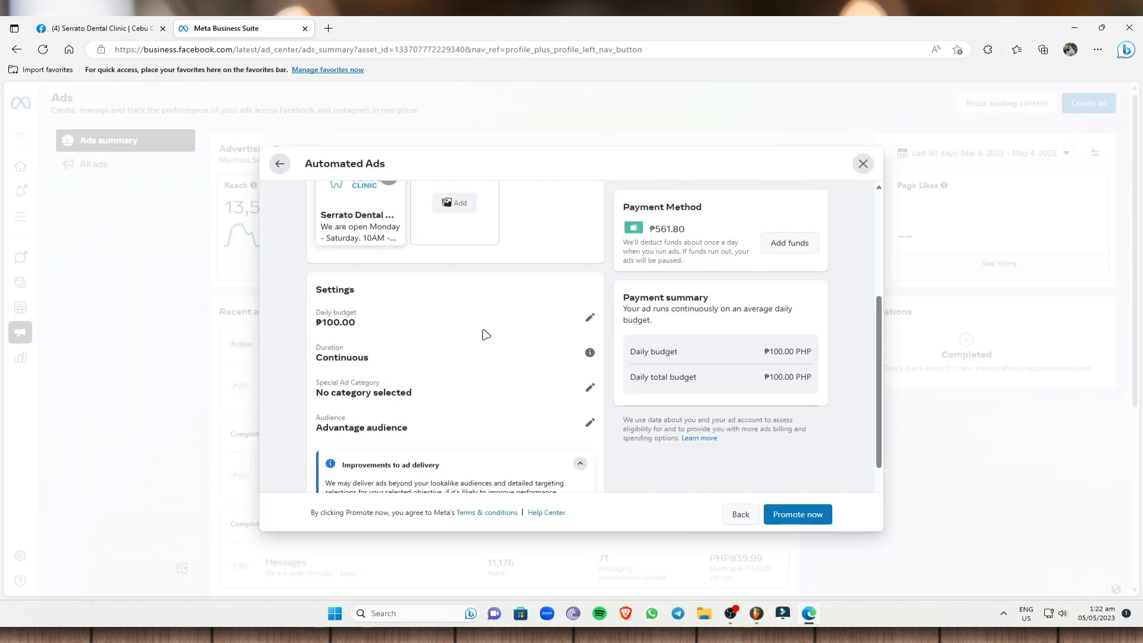
Open the plan's audience settings and review the Advantage audience's location, age and detailed targeting.
scroll(467, 352, "down", 2)
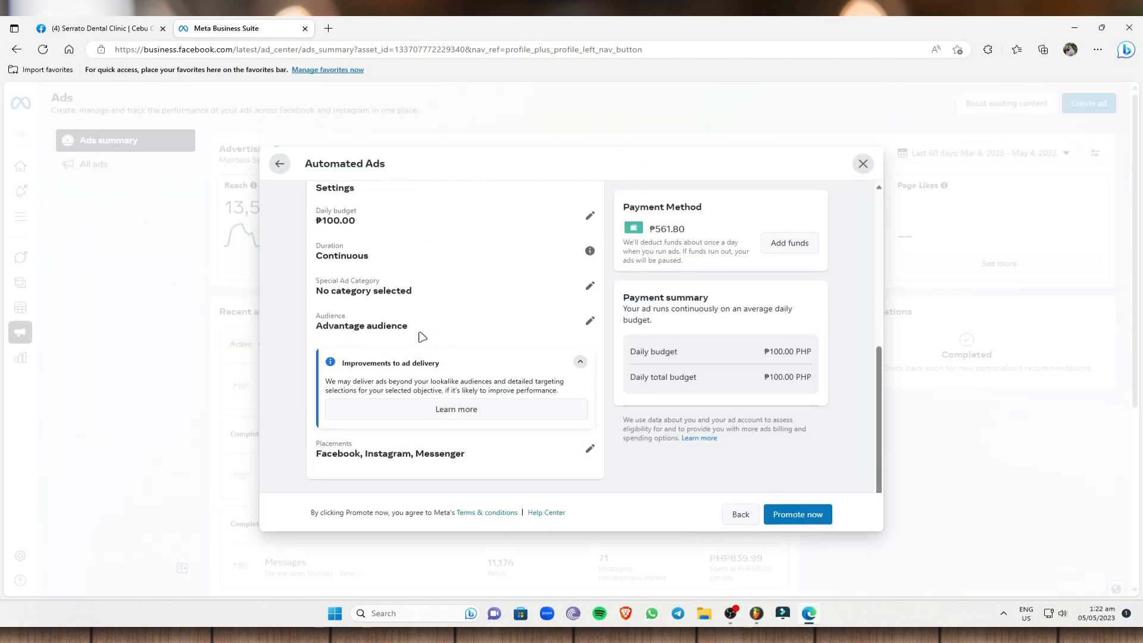
left_click(589, 321)
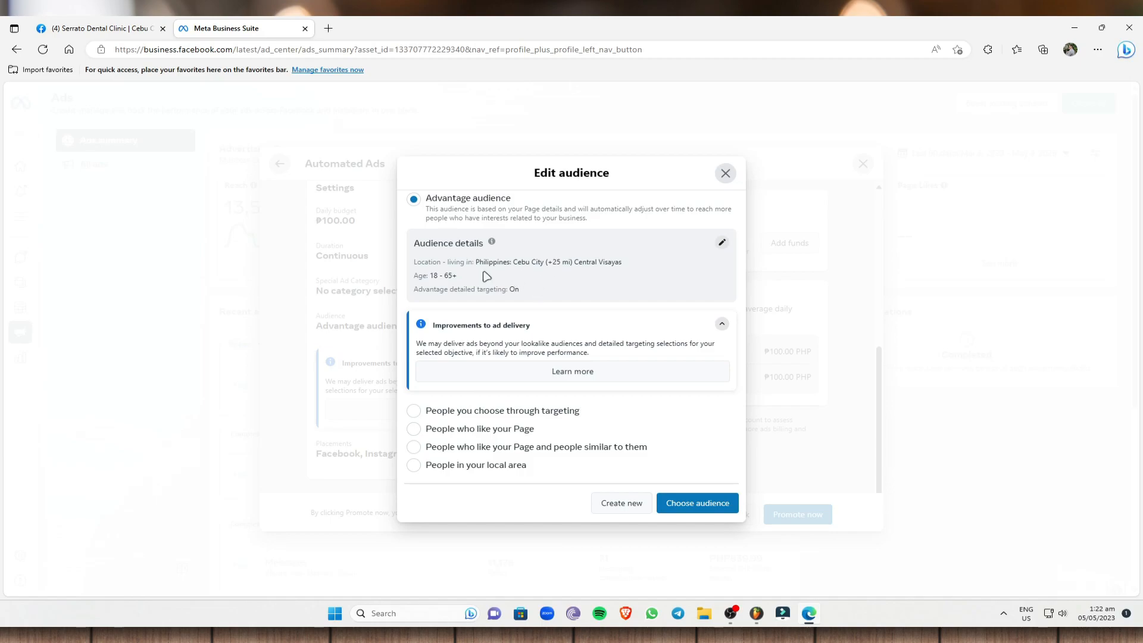
left_click_drag(515, 263, 549, 265)
left_click(557, 266)
left_click(558, 262)
left_click(510, 290)
Examine the Advantage audience's editable gender, age, location and detailed targeting options, and close the audience settings without saving.
left_click(721, 244)
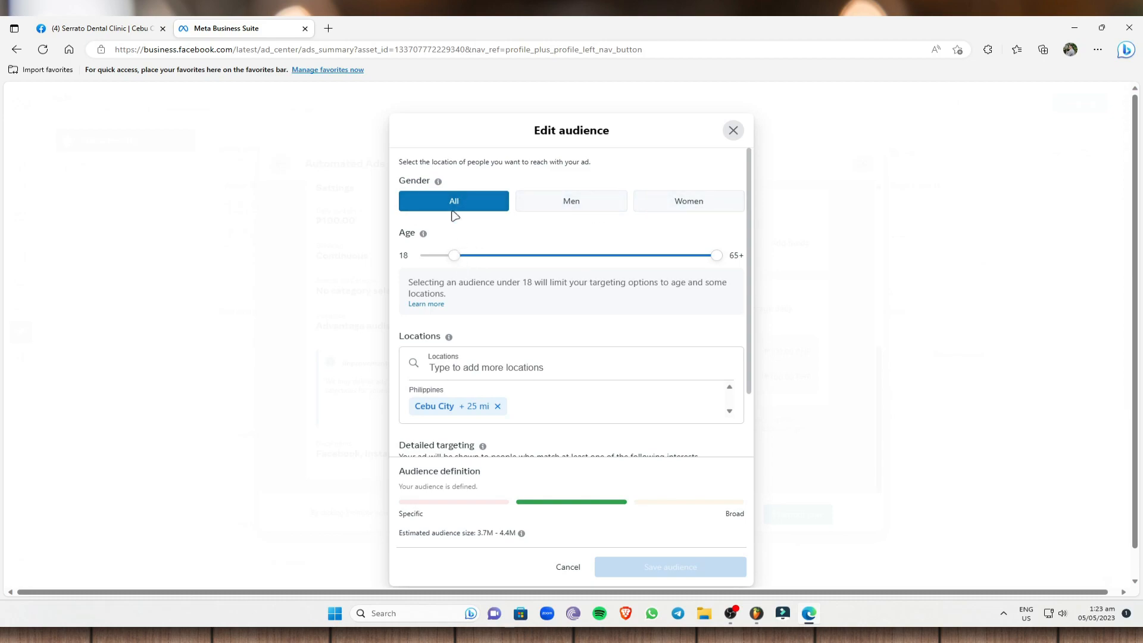
mouse_move(718, 257)
left_mouse_down()
mouse_move(655, 256)
mouse_move(716, 256)
left_mouse_up()
scroll(496, 372, "down", 1)
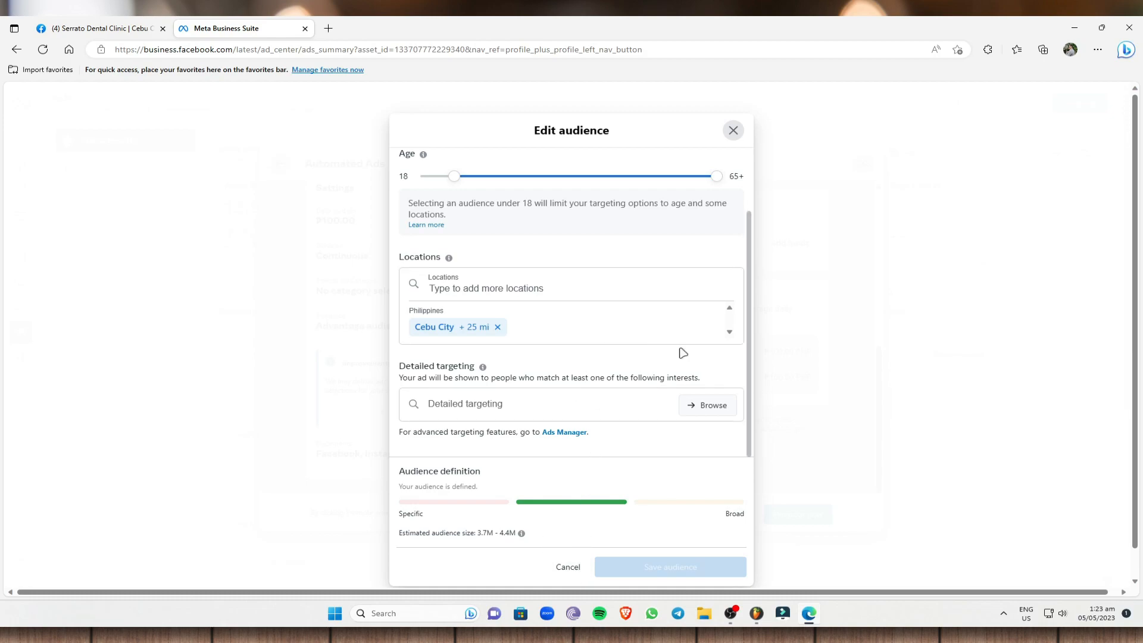
left_click(780, 222)
left_click(635, 364)
left_click(731, 133)
left_click(706, 361)
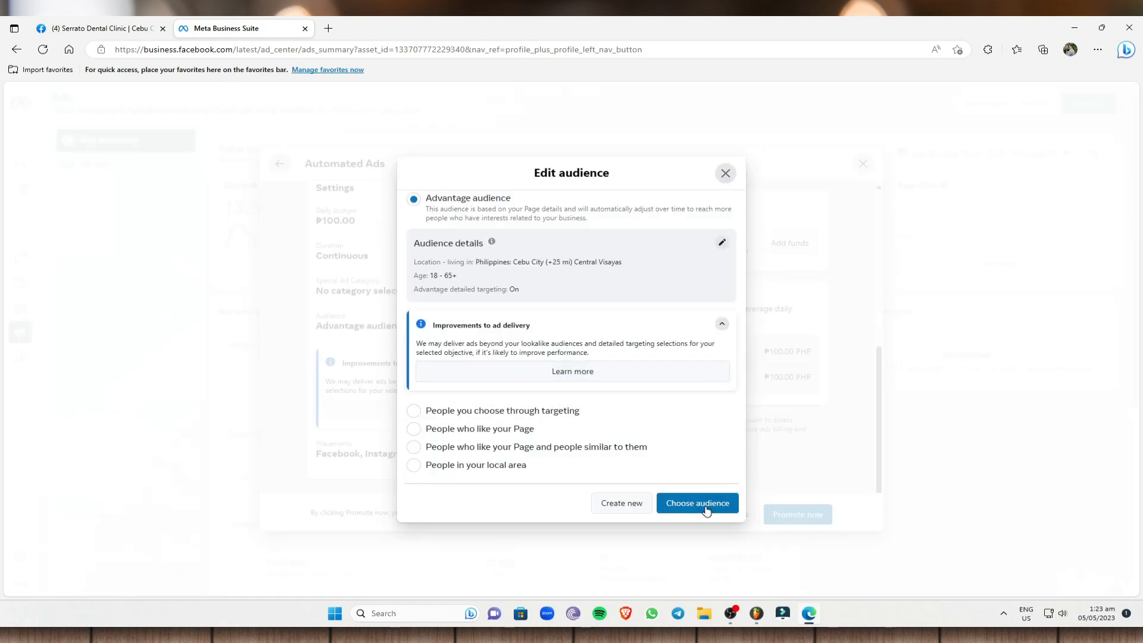
left_click(725, 174)
Check the ad placements for Facebook, Instagram and Messenger, close them unchanged, and return to the ad version section.
scroll(570, 445, "down", 1)
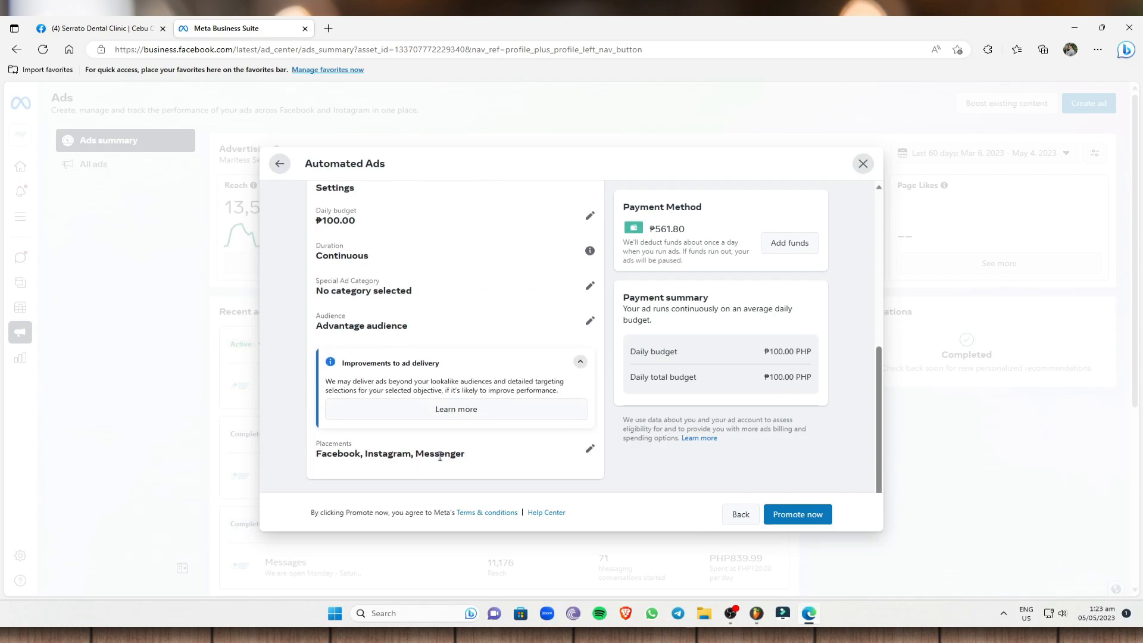
left_click(589, 448)
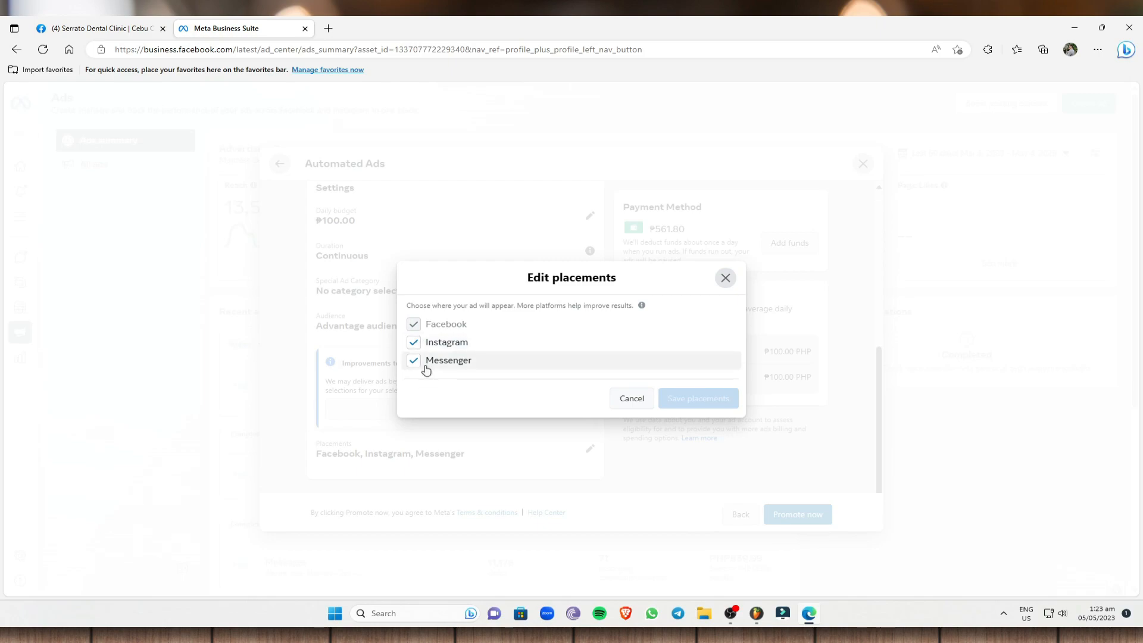
left_click(725, 279)
scroll(783, 401, "up", 3)
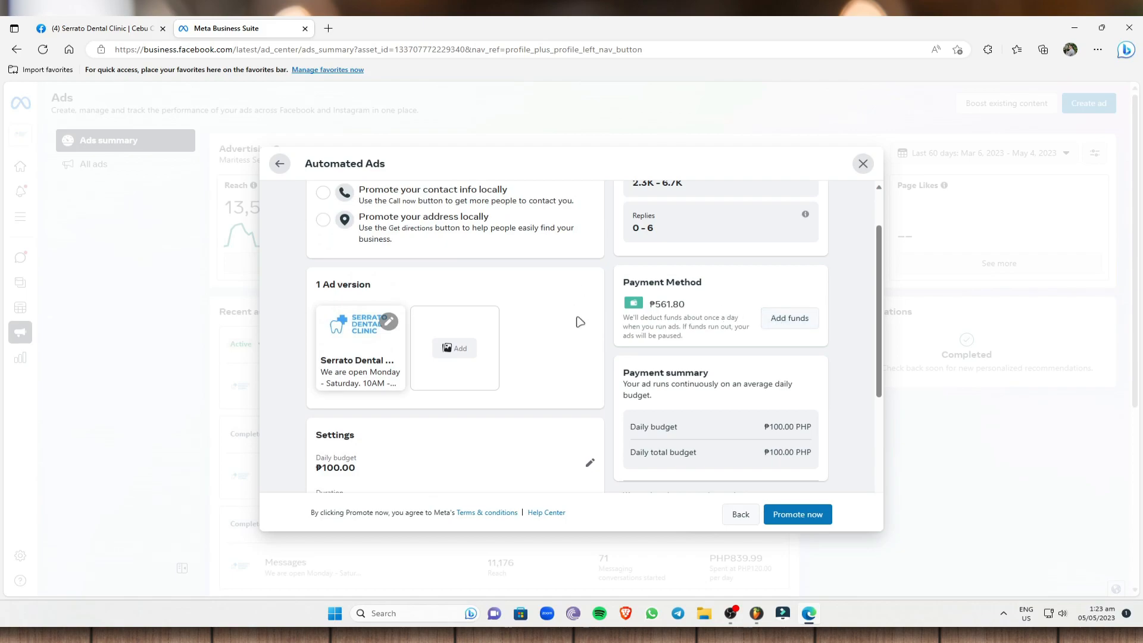
Open the payment method's add-funds form, view the debit or credit card details form, and close it without saving a card.
left_click(814, 324)
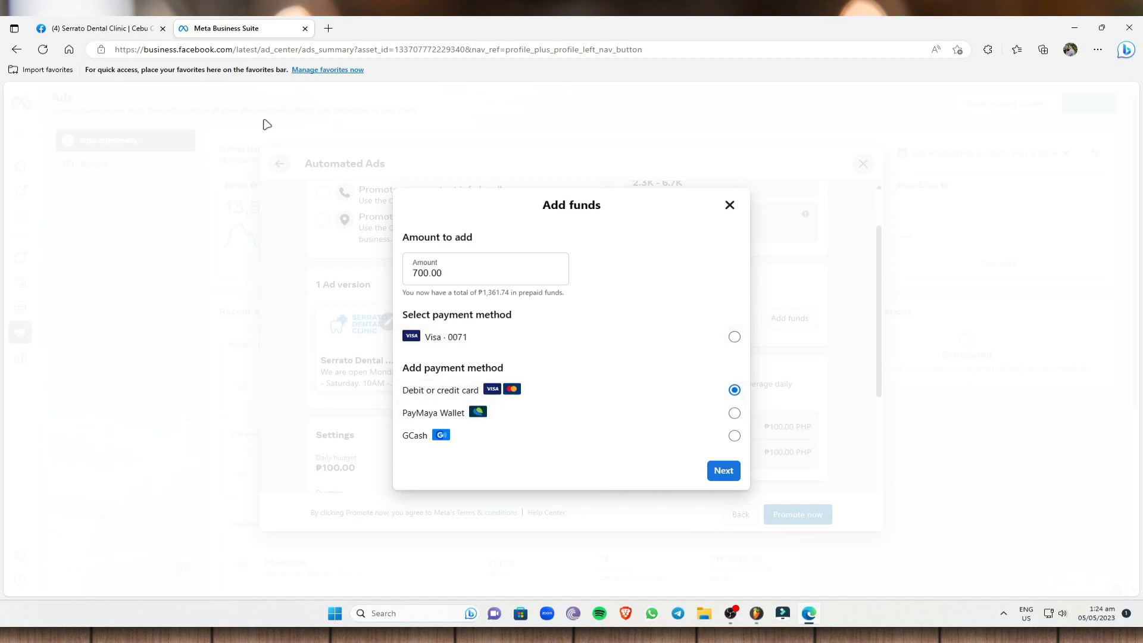
left_click(731, 474)
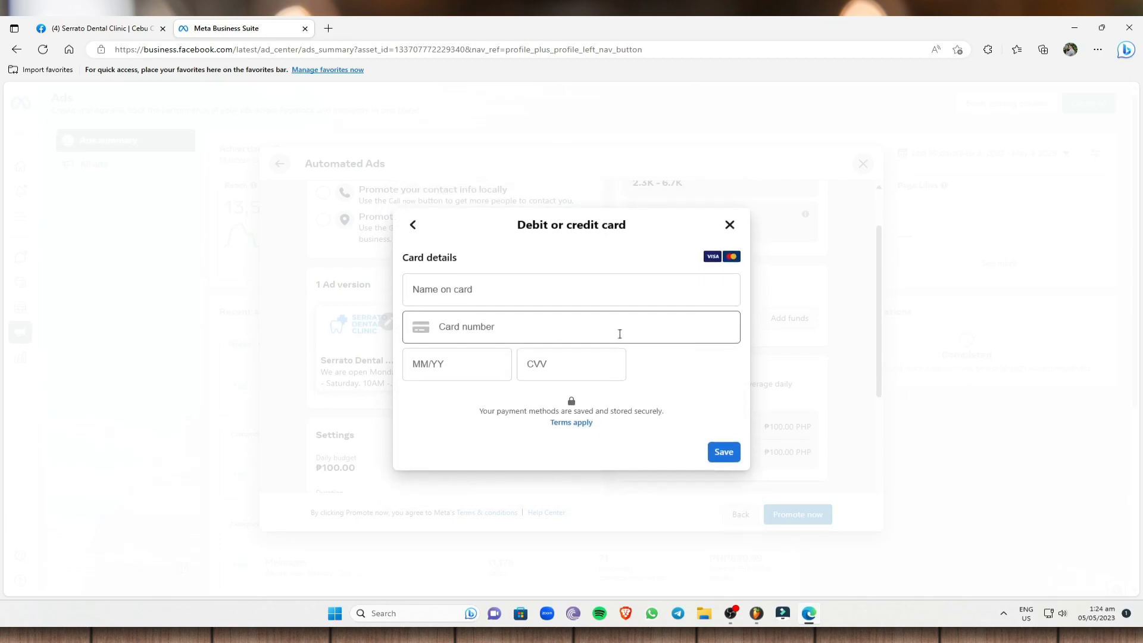
left_click(729, 225)
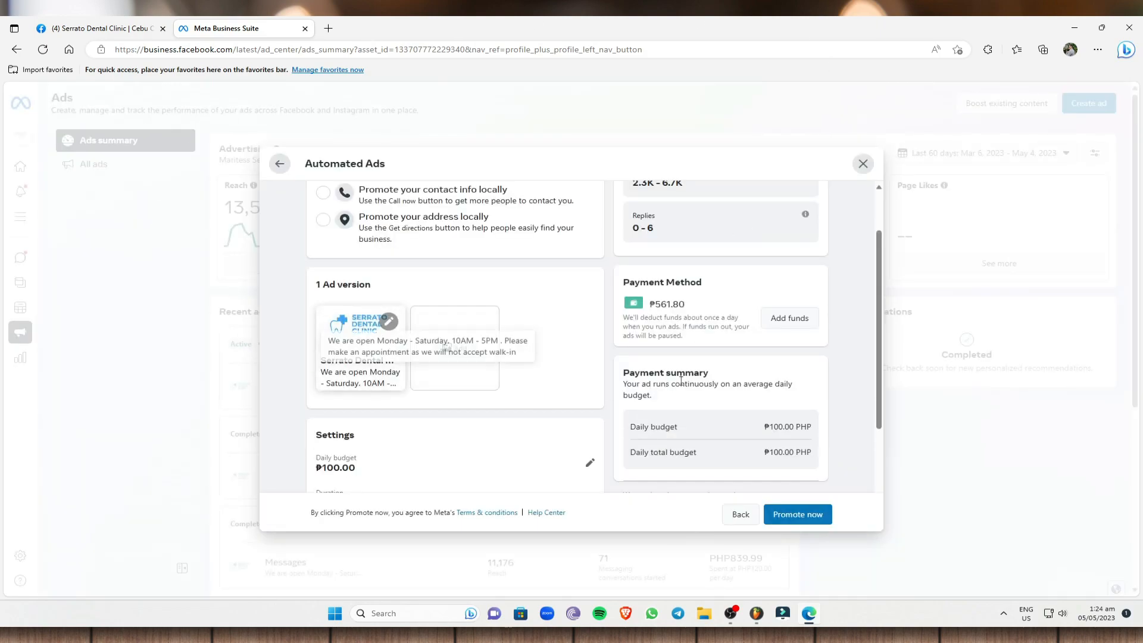
Exit the Automated Ads setup without promoting it, and confirm discarding the changes to return to the ads summary.
scroll(502, 363, "down", 4)
scroll(500, 362, "down", 2)
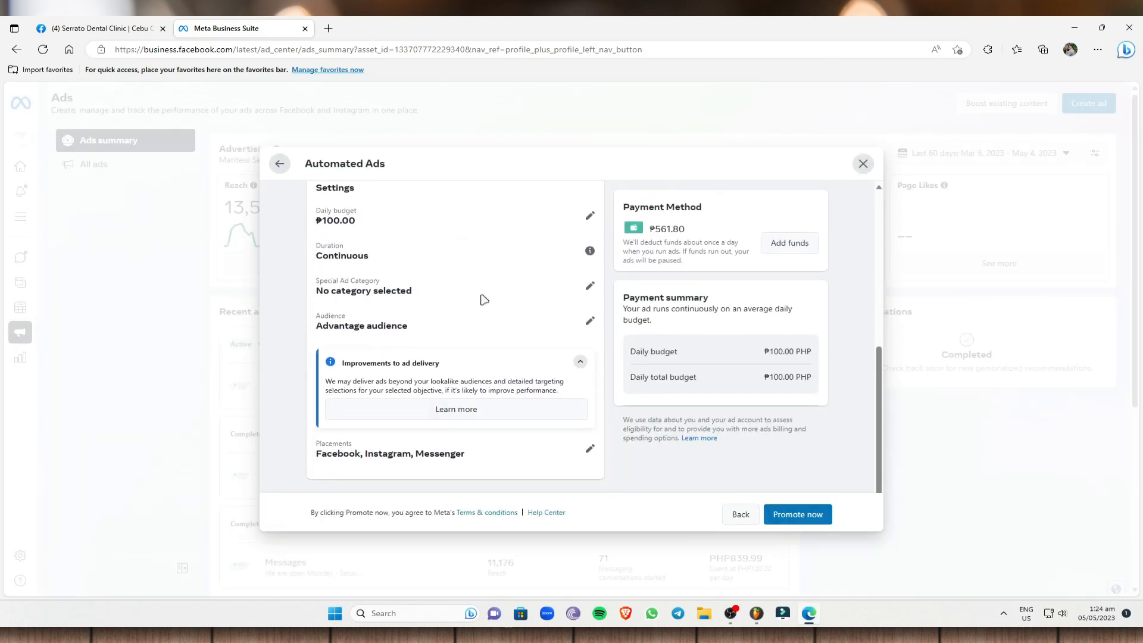
scroll(431, 356, "up", 5)
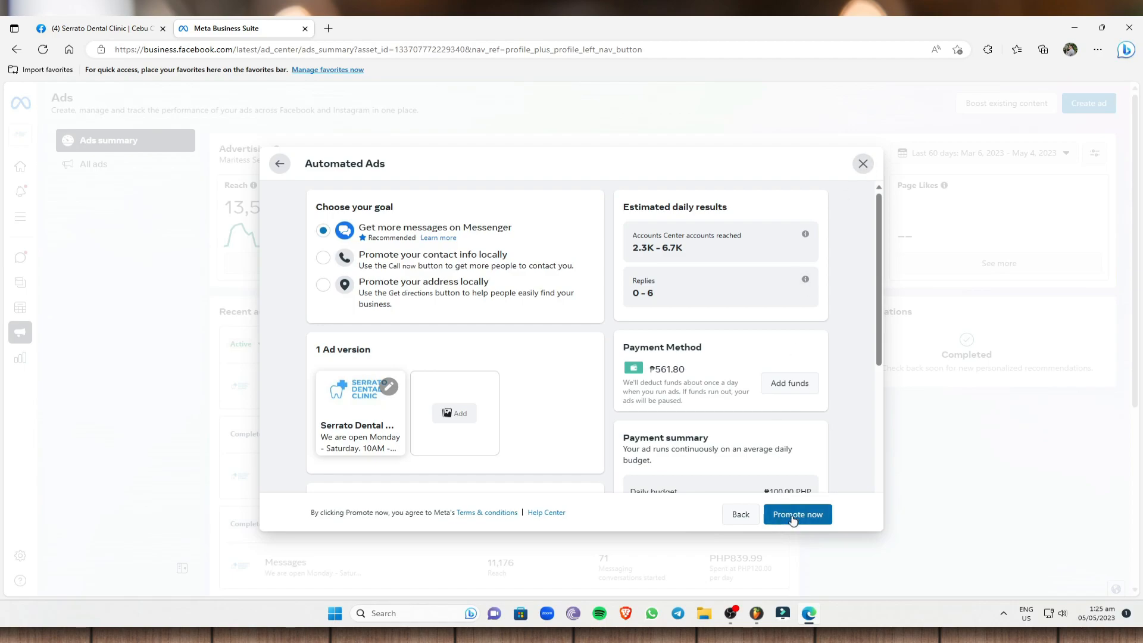
left_click(863, 164)
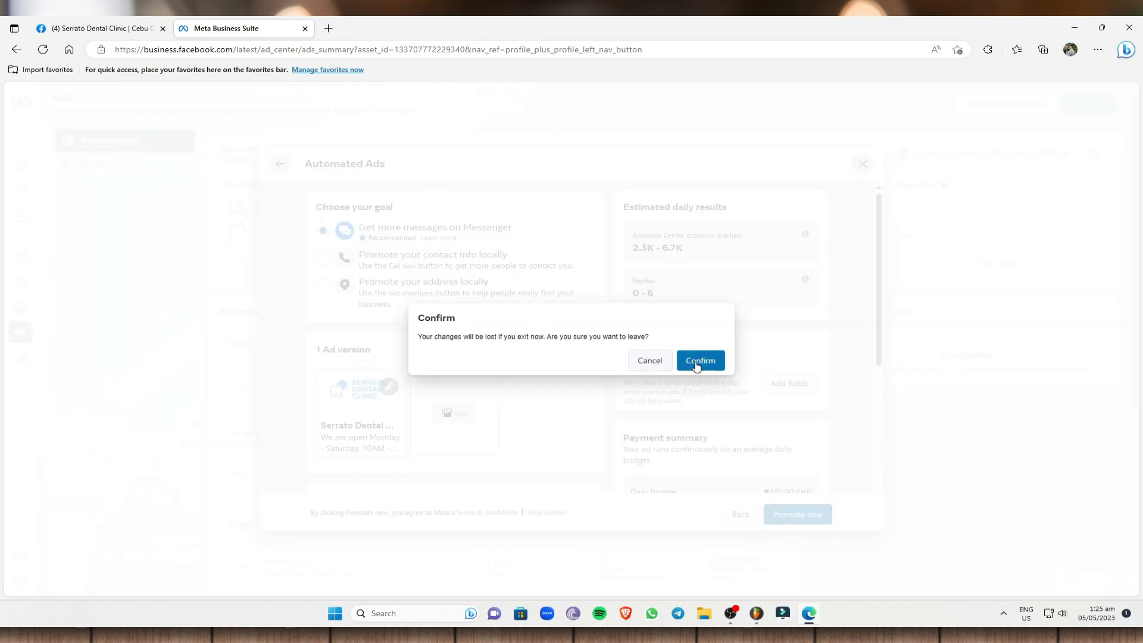
left_click(650, 360)
left_click(741, 515)
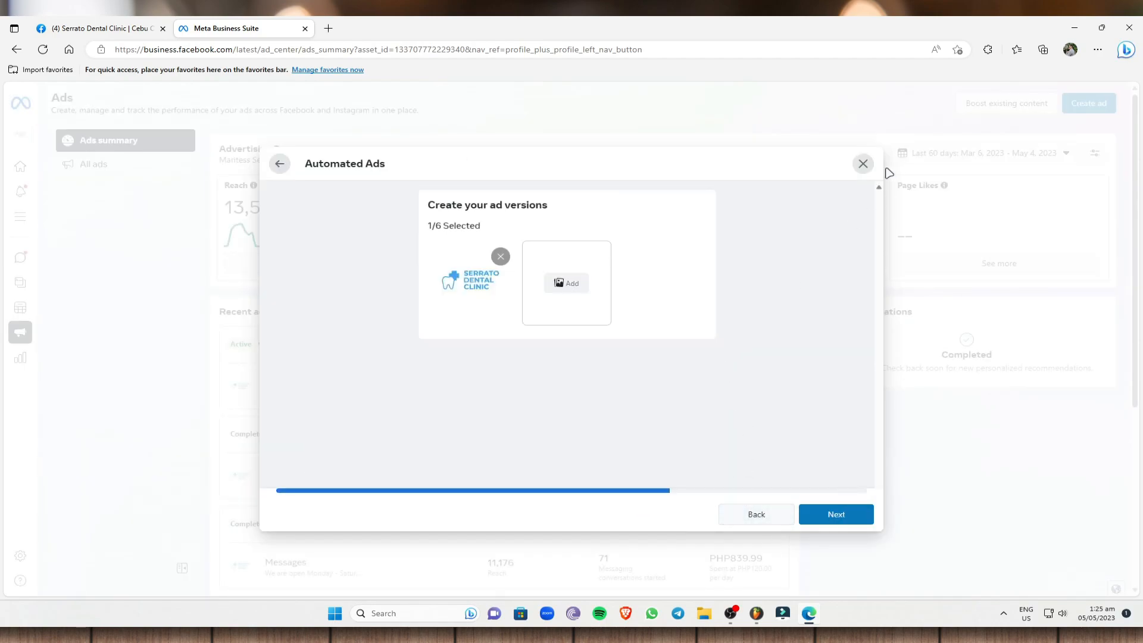
left_click(862, 163)
left_click(712, 362)
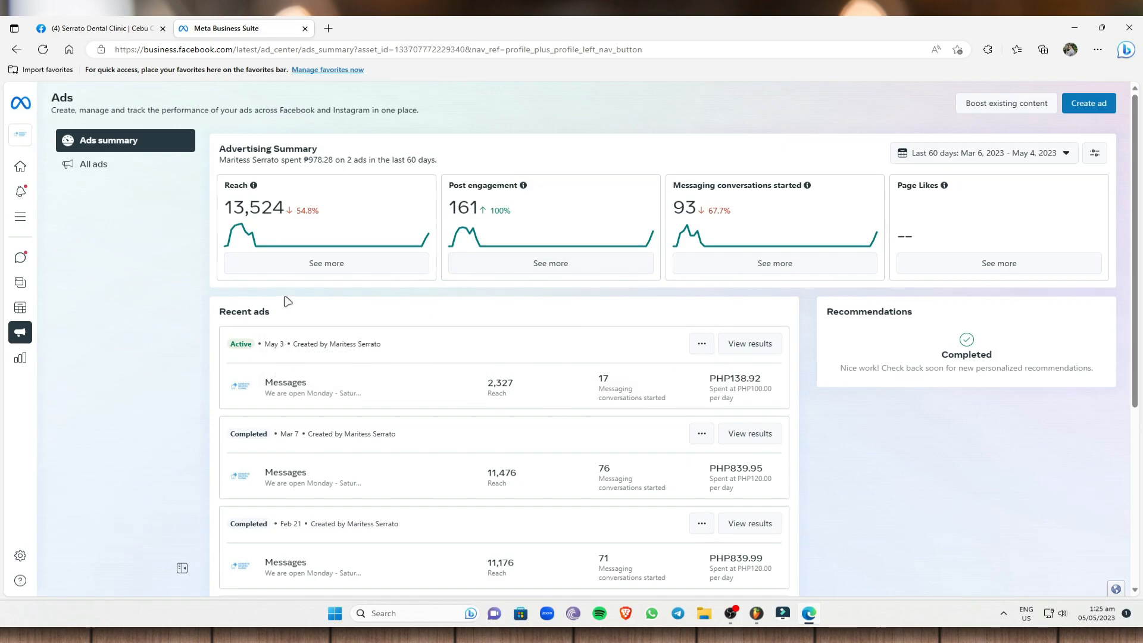
Open the results of the active May 3 ad and review its messaging conversations, reach, cost per conversation and daily budget.
left_click(729, 352)
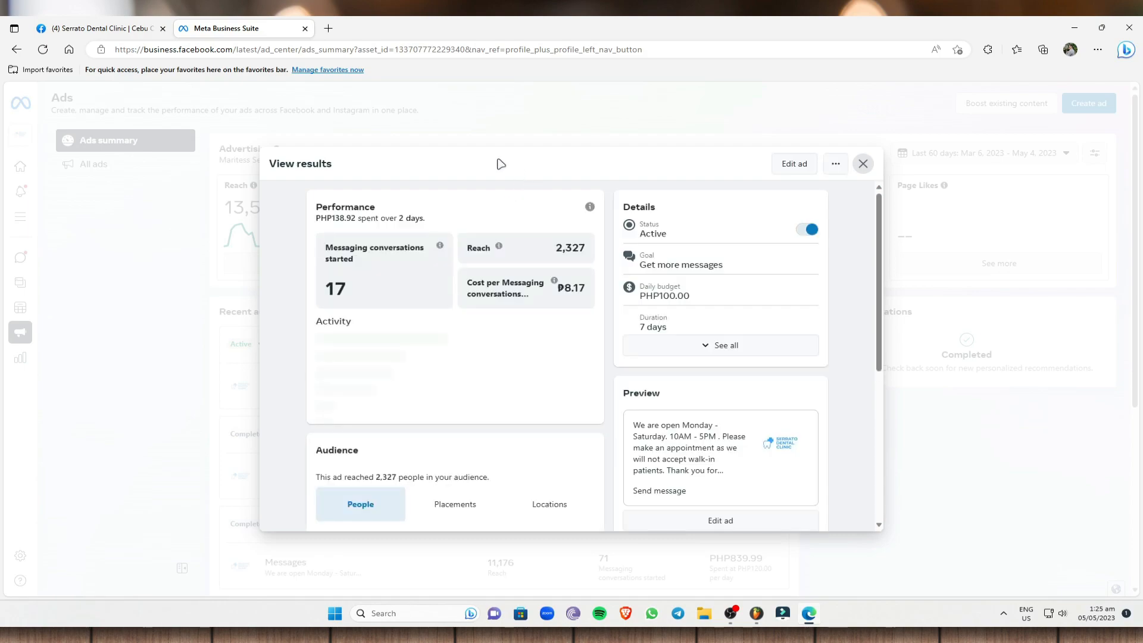
scroll(493, 325, "down", 2)
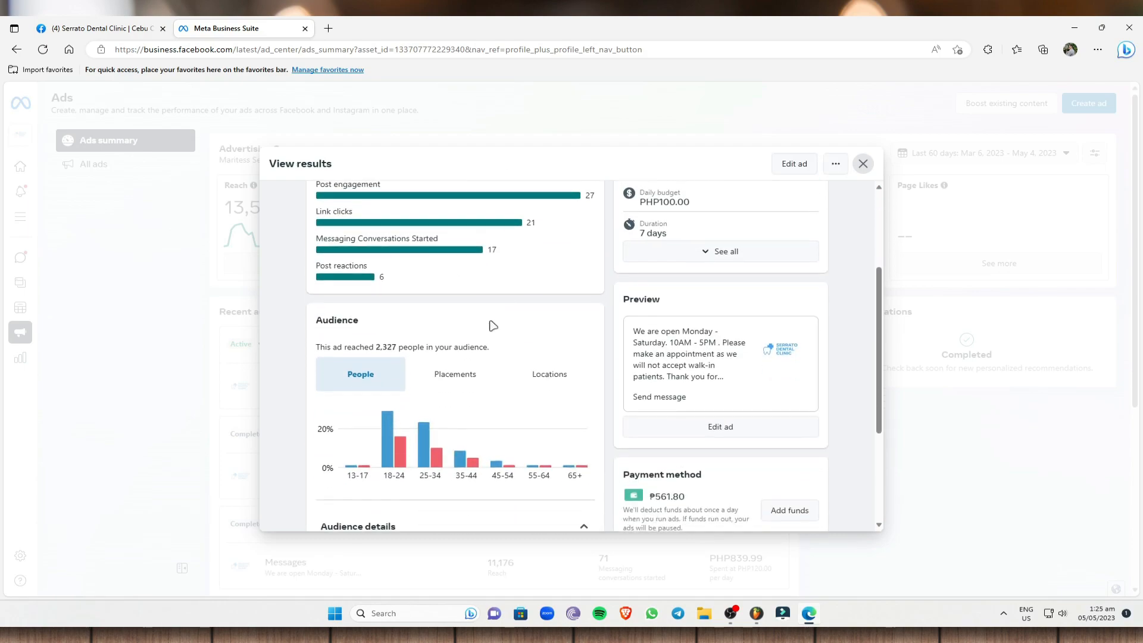
scroll(488, 323, "up", 3)
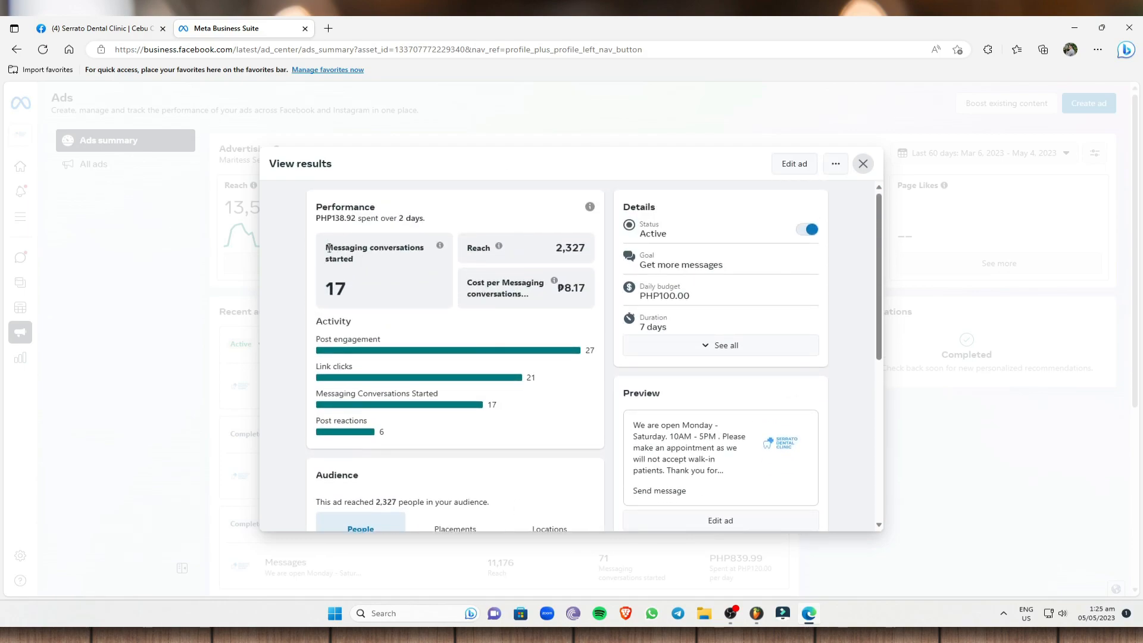
left_click_drag(326, 251, 393, 265)
left_click(393, 264)
double_click(557, 246)
left_click(503, 266)
double_click(560, 290)
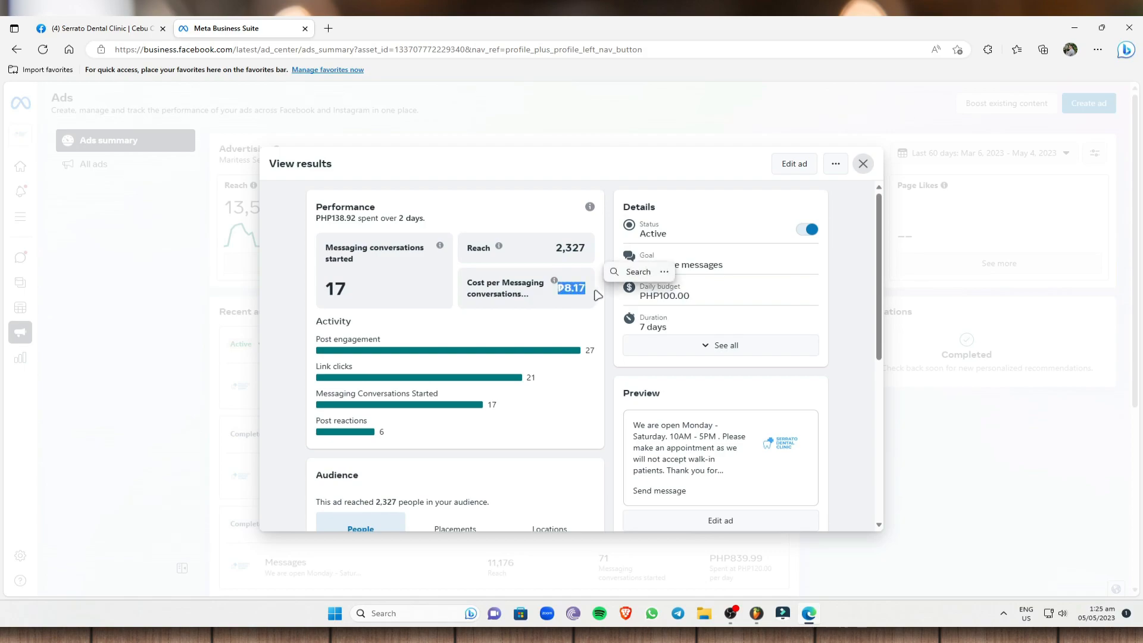
left_click_drag(690, 296, 639, 296)
left_click(693, 322)
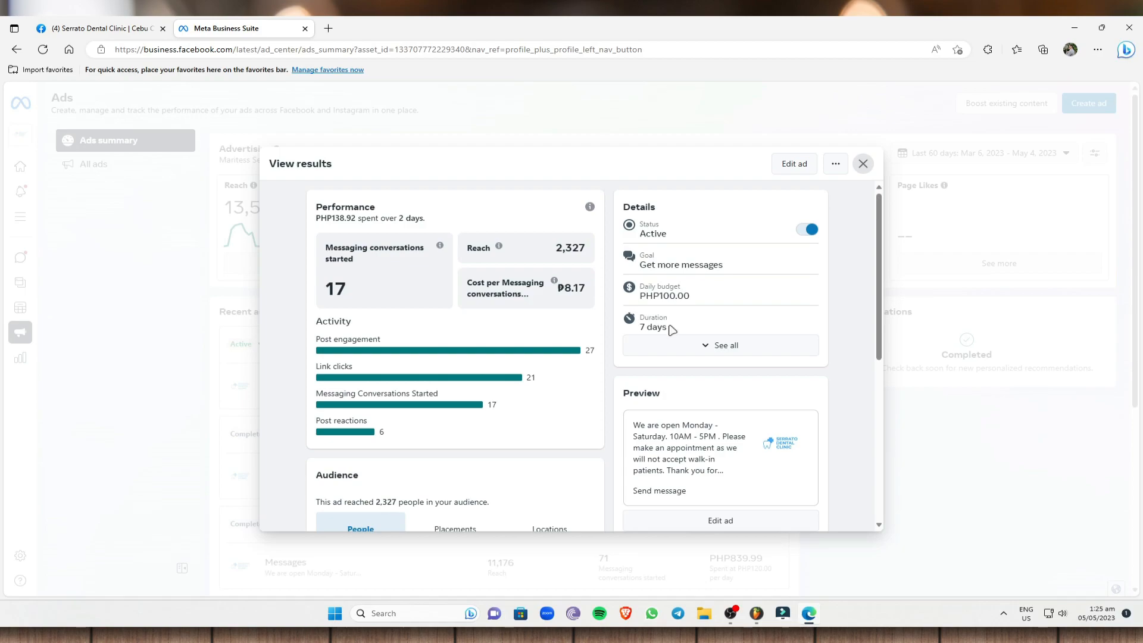
Review the ad's audience reach by age group and total amount spent, and close the results to return to the ads summary.
scroll(441, 324, "down", 3)
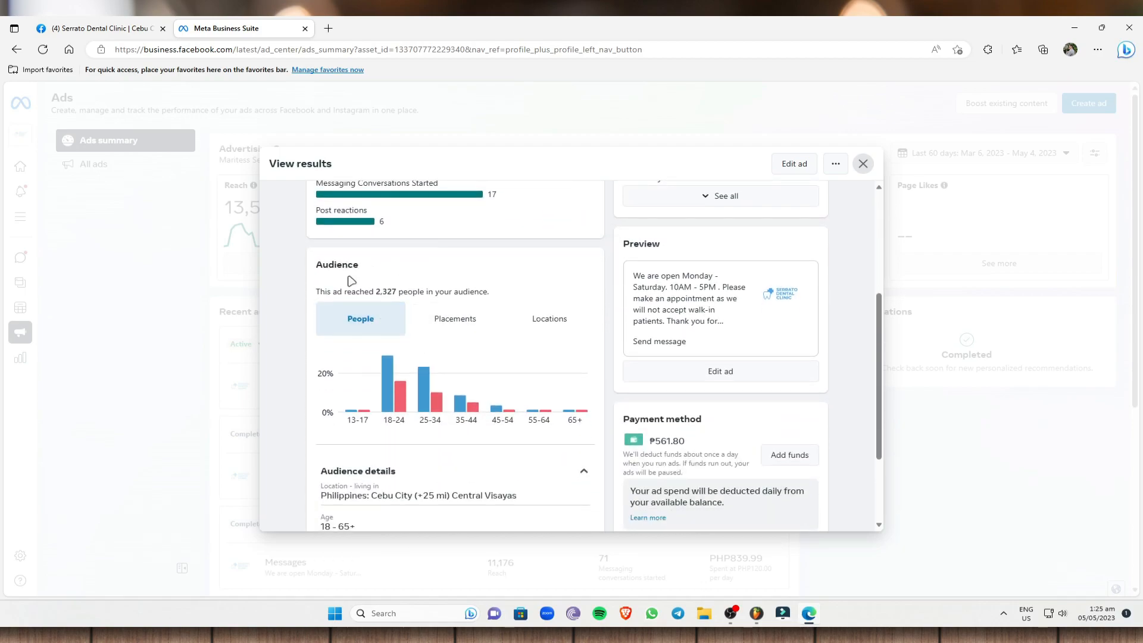
left_click_drag(319, 291, 500, 295)
left_click_drag(385, 420, 582, 422)
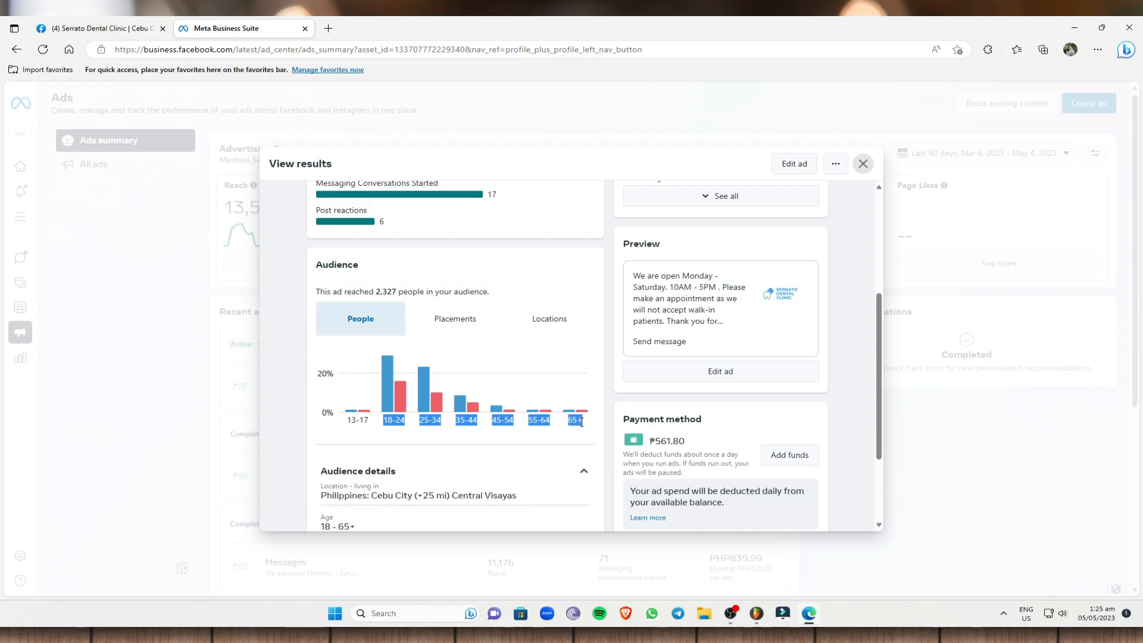
scroll(500, 399, "down", 2)
scroll(536, 423, "down", 1)
left_click_drag(630, 464, 818, 480)
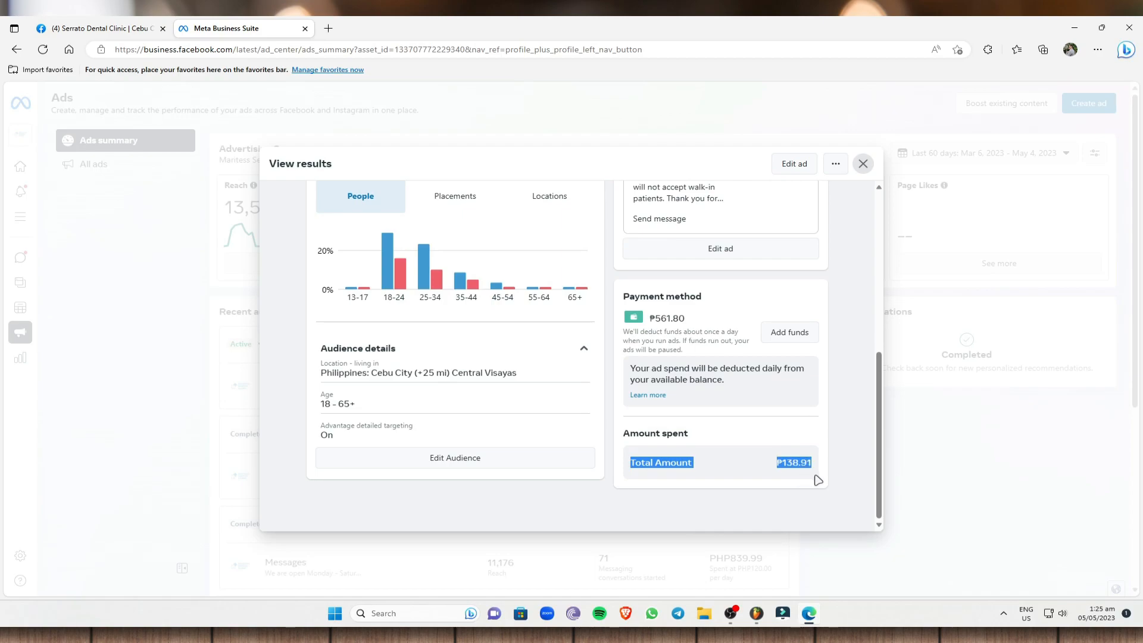
scroll(645, 337, "up", 5)
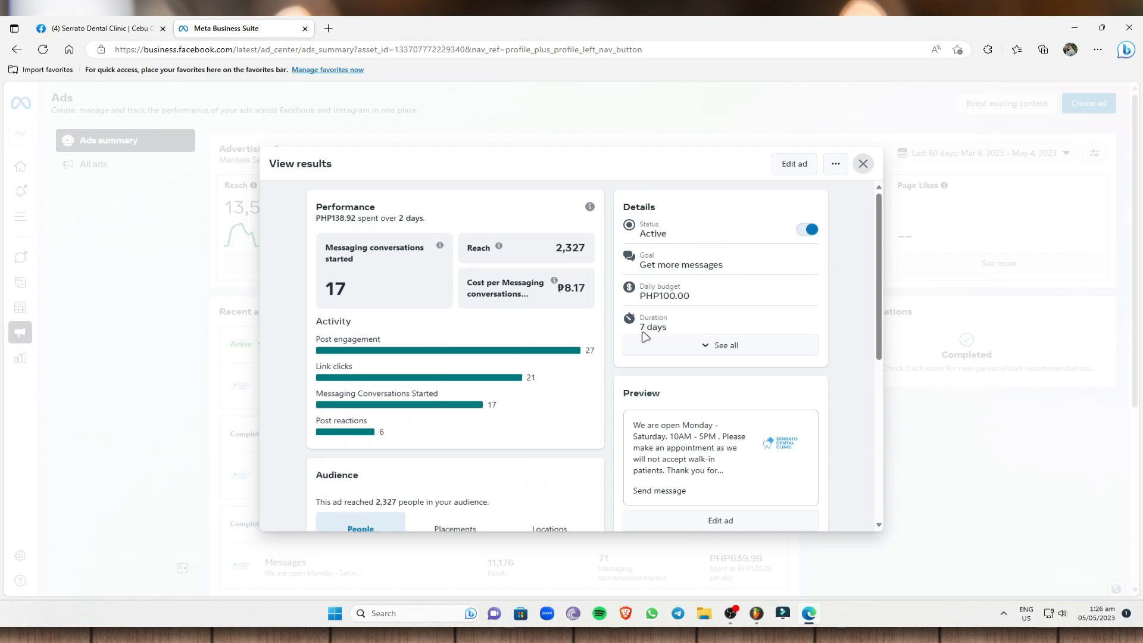
left_click_drag(272, 165, 366, 166)
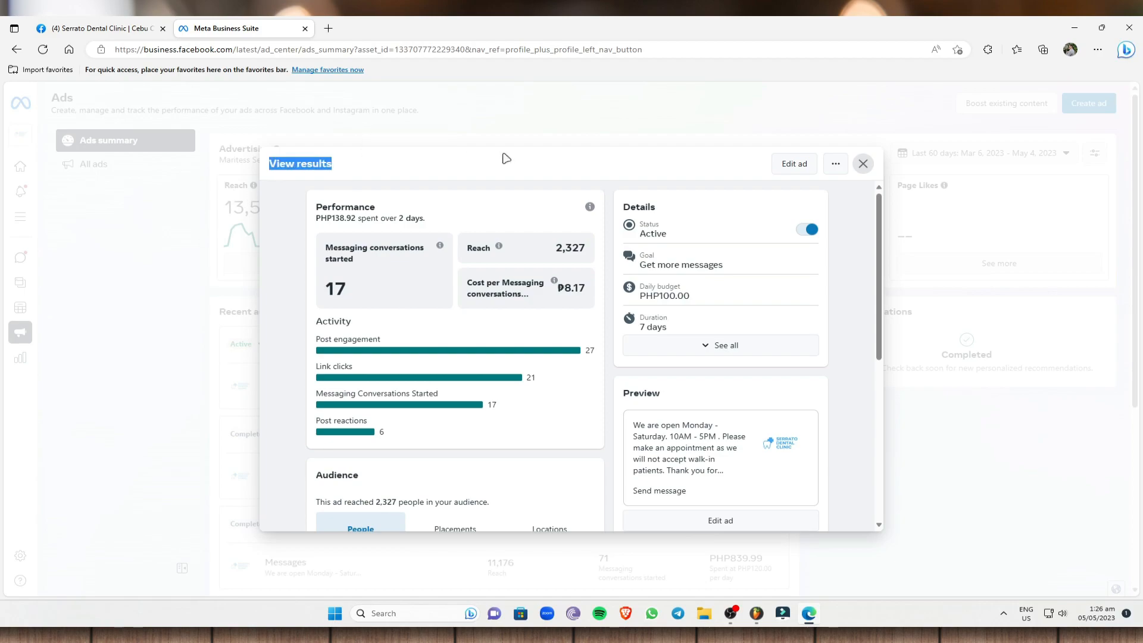
left_click(863, 163)
scroll(518, 293, "down", 1)
scroll(539, 319, "up", 1)
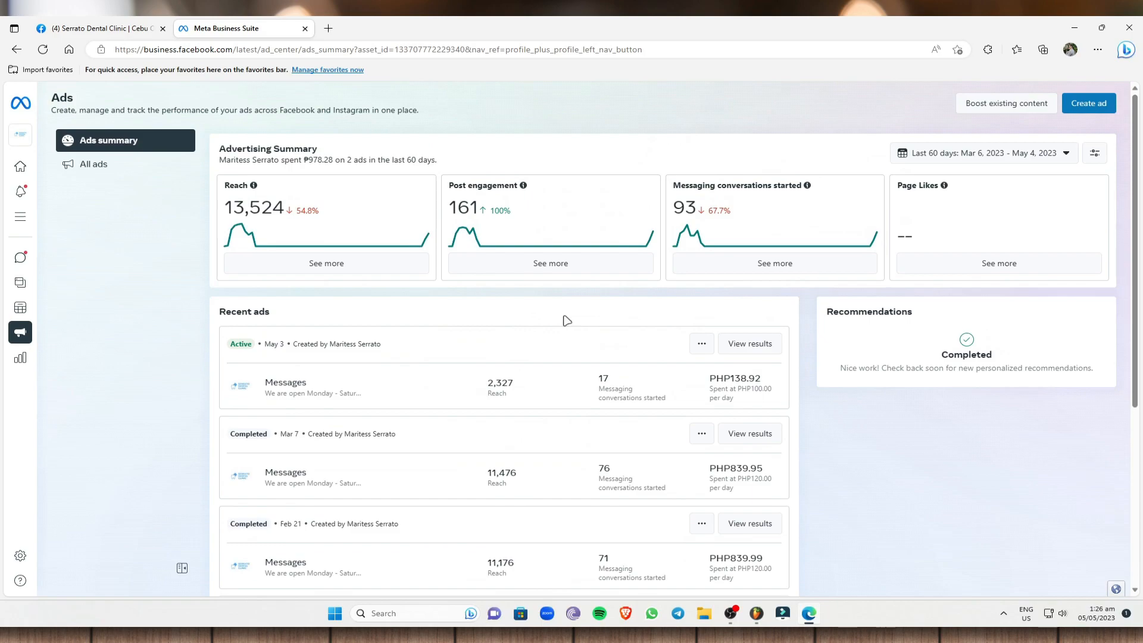